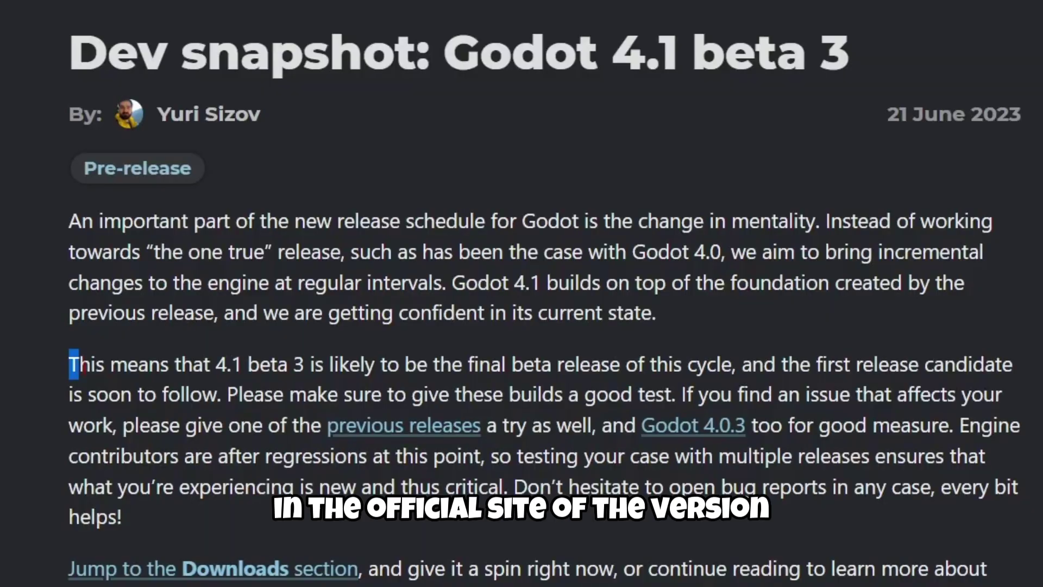
# Step: Highlight the beta 3 sentence, the release candidate mention and the 'Dev snapshot: Godot 4.1 beta 3' title
pyautogui.moveTo(79, 365); pyautogui.dragTo(491, 364)
pyautogui.moveTo(607, 352); pyautogui.dragTo(226, 396)
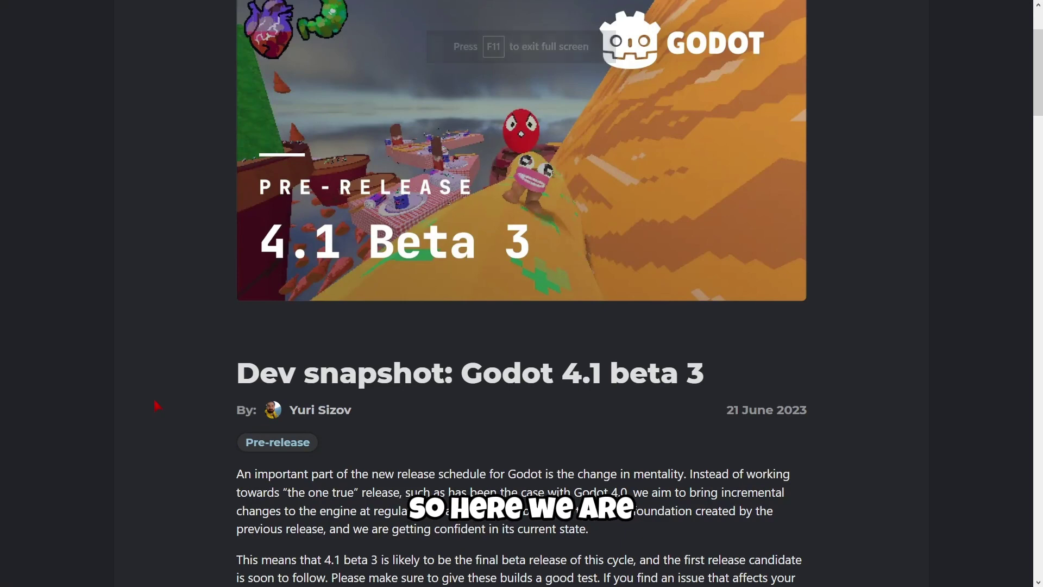
pyautogui.moveTo(235, 373); pyautogui.dragTo(721, 388)
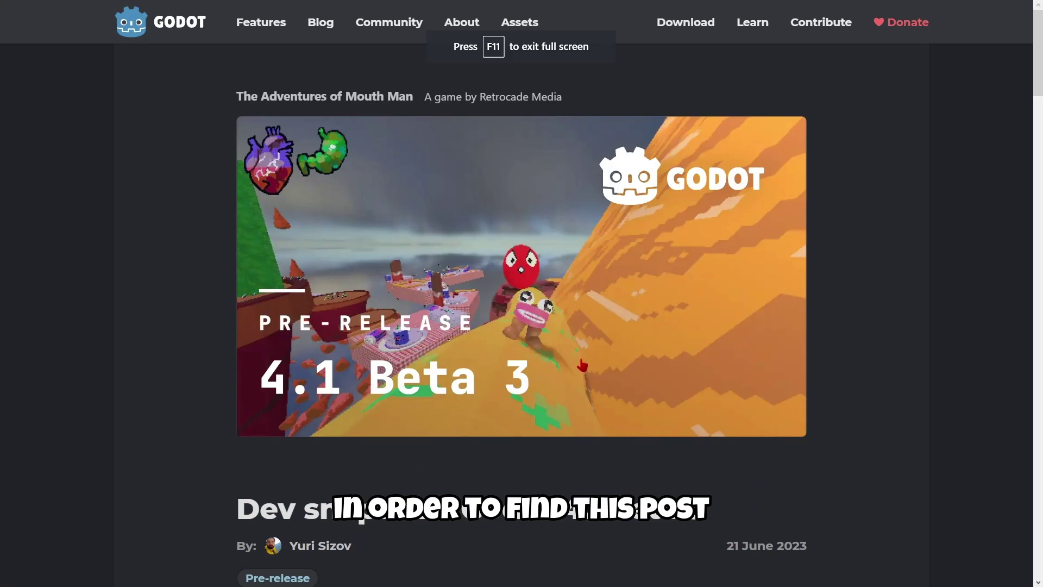
# Step: Return to the godotengine.org home page and open the full blog listing via More News
pyautogui.hotkey('alt', 'Left')
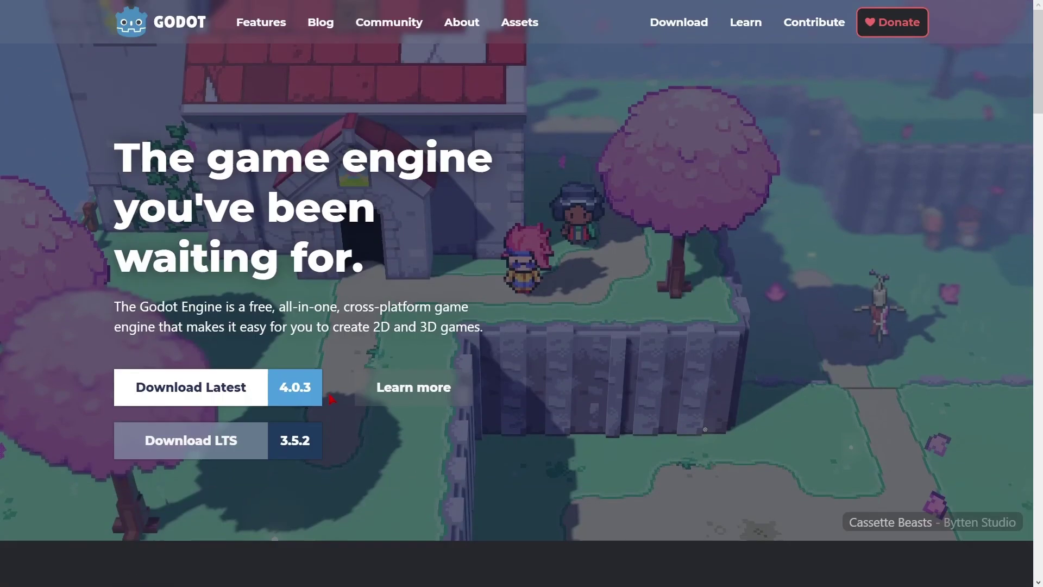
pyautogui.scroll(-7, 327, 324)
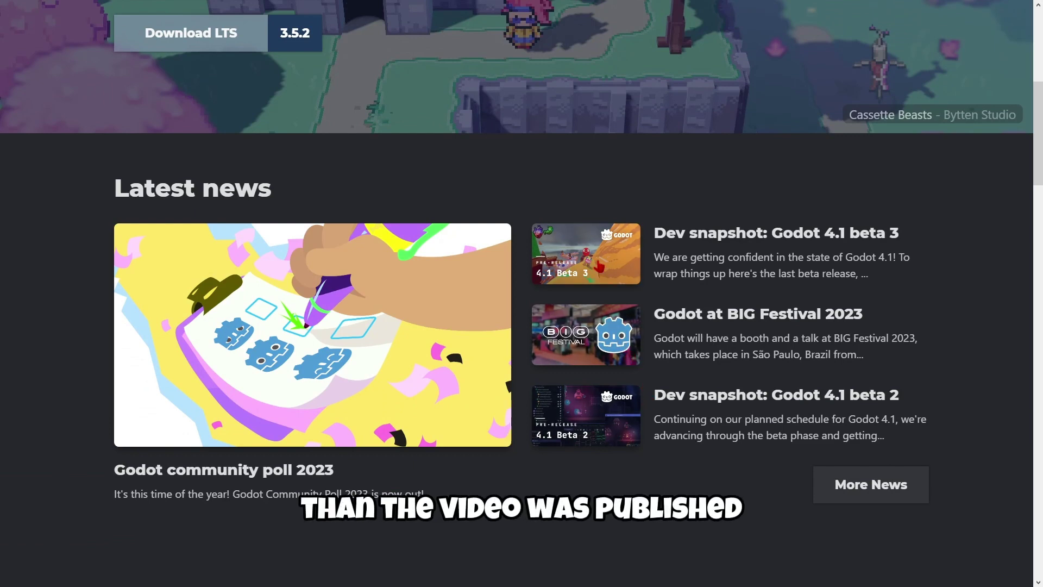
pyautogui.click(863, 495)
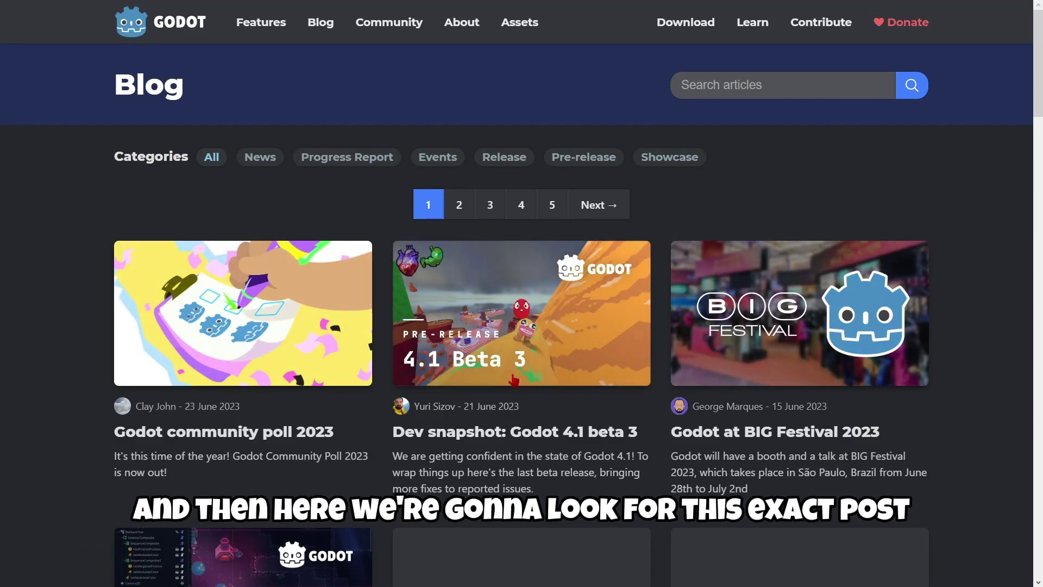
pyautogui.moveTo(393, 432); pyautogui.dragTo(638, 435)
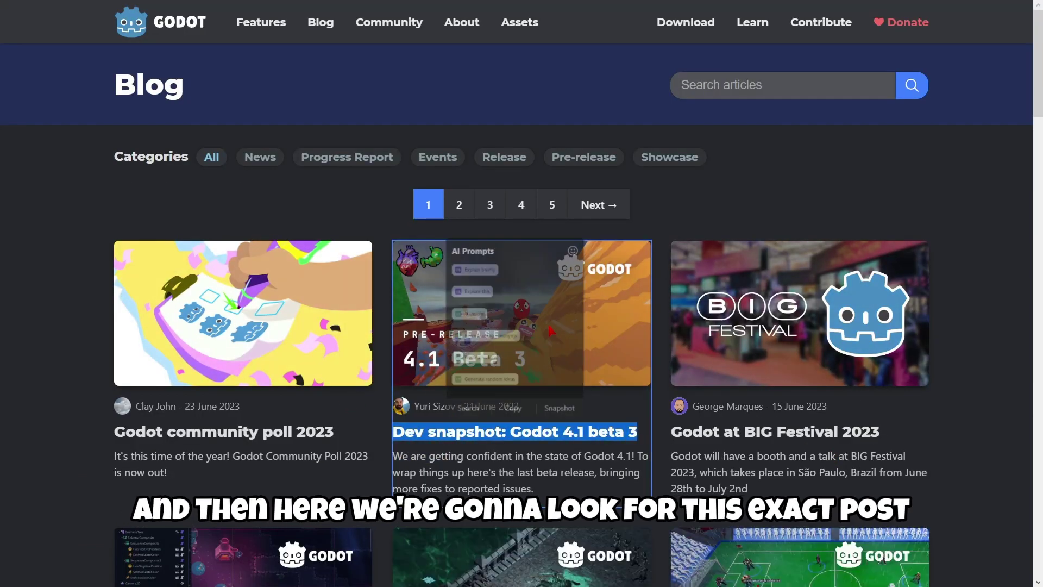
# Step: Open the 'Dev snapshot: Godot 4.1 beta 3' post and scroll to its introduction
pyautogui.click(559, 332)
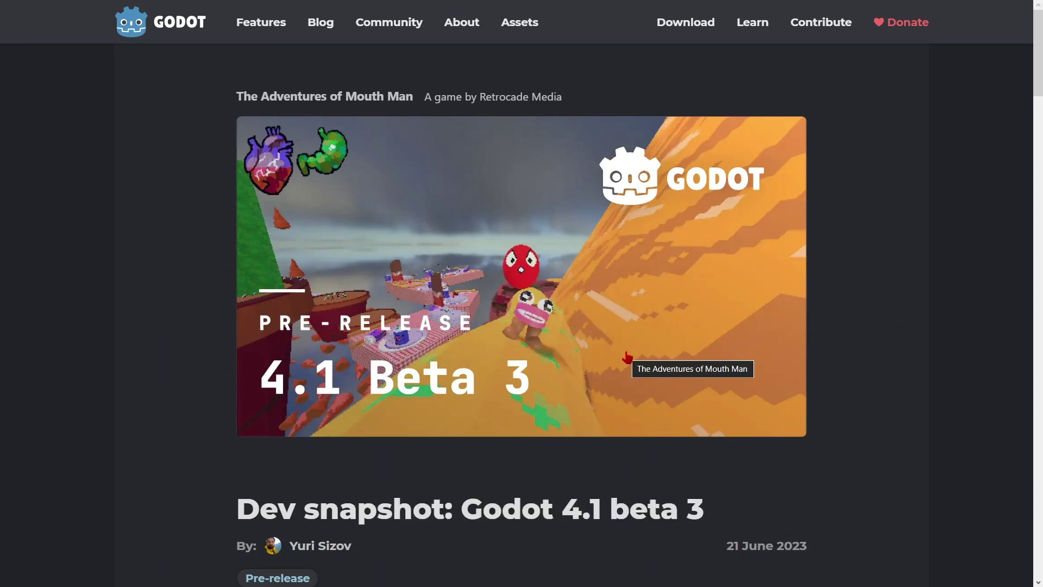
pyautogui.scroll(-3, 625, 362)
pyautogui.scroll(-3, 443, 388)
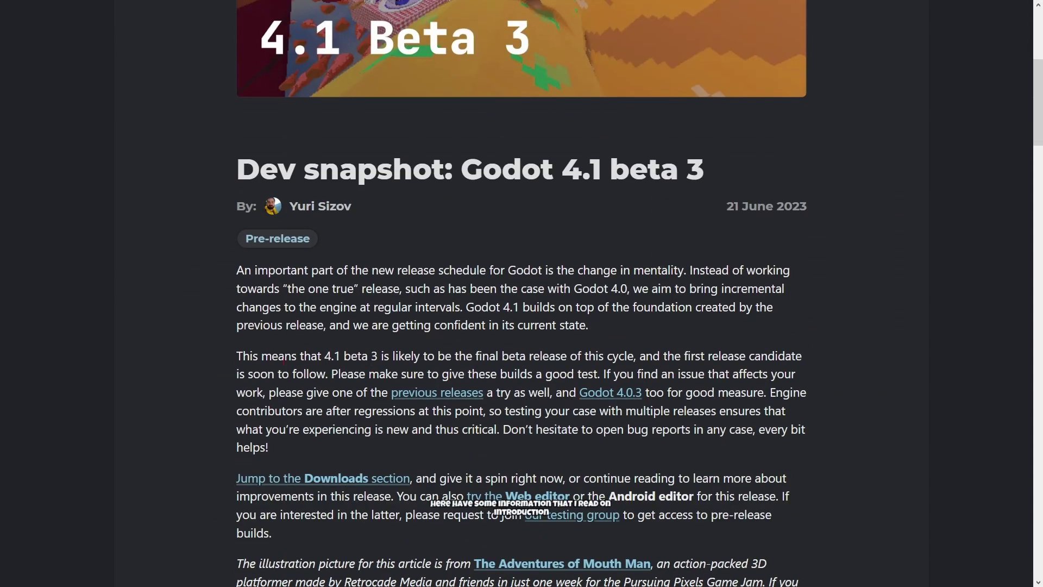
# Step: Highlight the intro's phrases about the final beta, the first release candidate, 4.1 and beta
pyautogui.moveTo(237, 356); pyautogui.dragTo(277, 373)
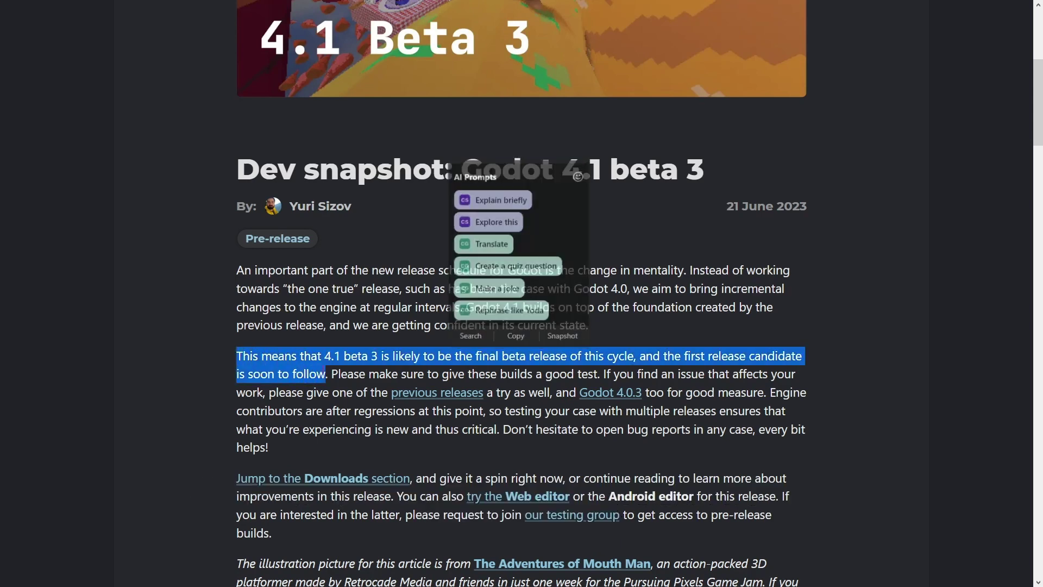
pyautogui.press('Escape')
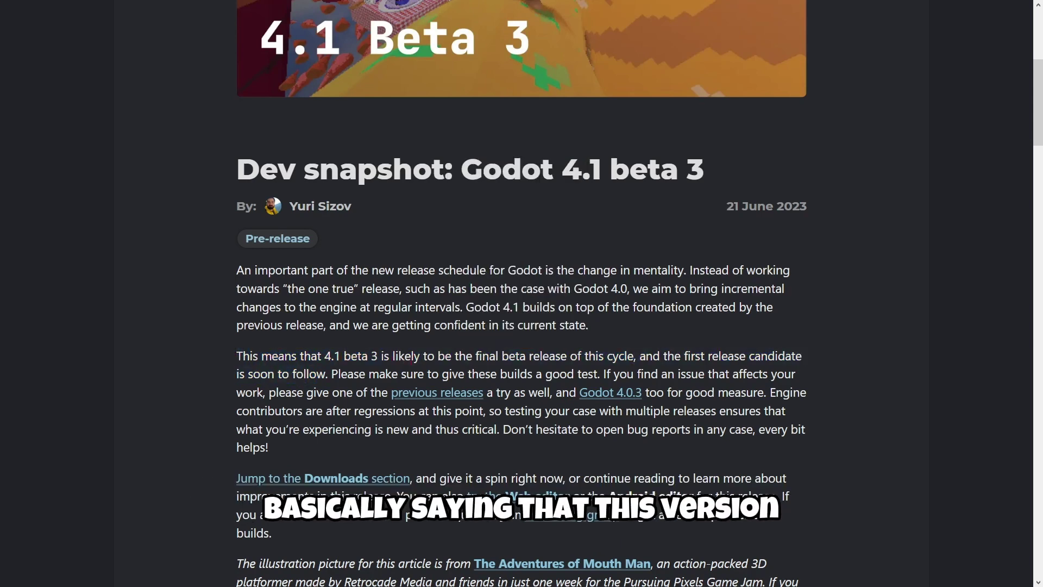
pyautogui.moveTo(377, 356); pyautogui.dragTo(328, 374)
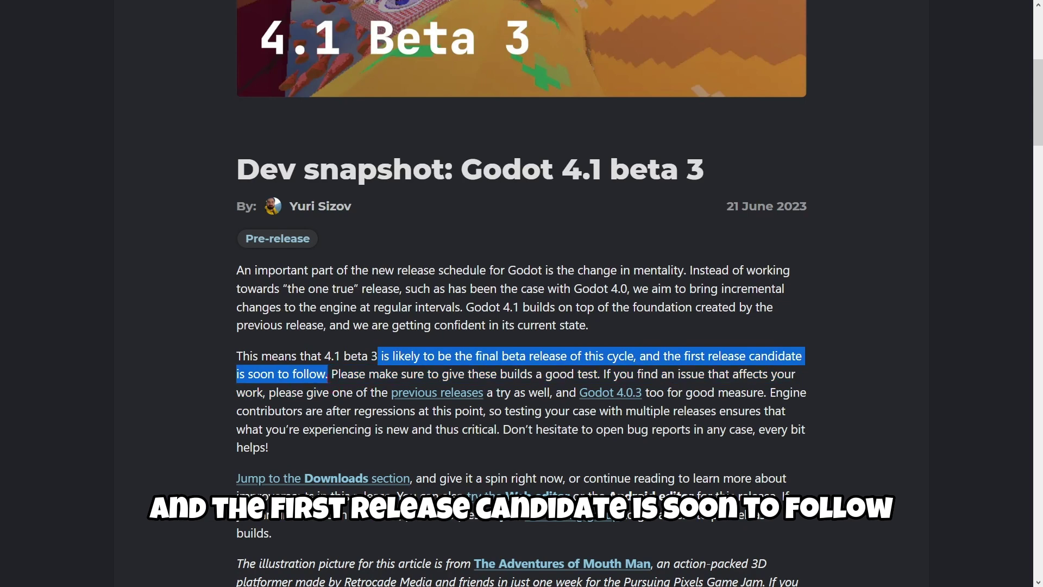
pyautogui.click(328, 374)
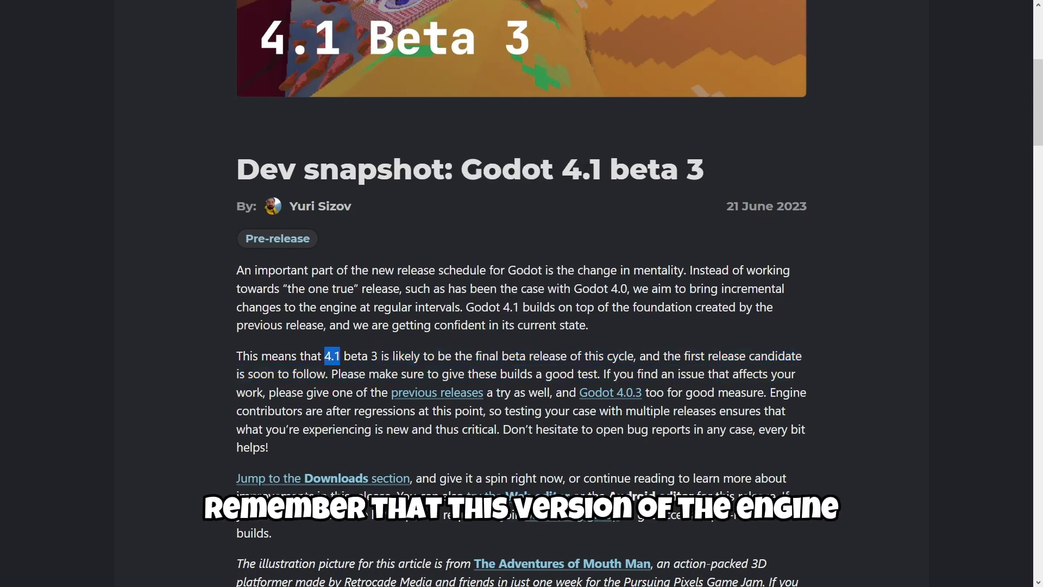
pyautogui.doubleClick(356, 356)
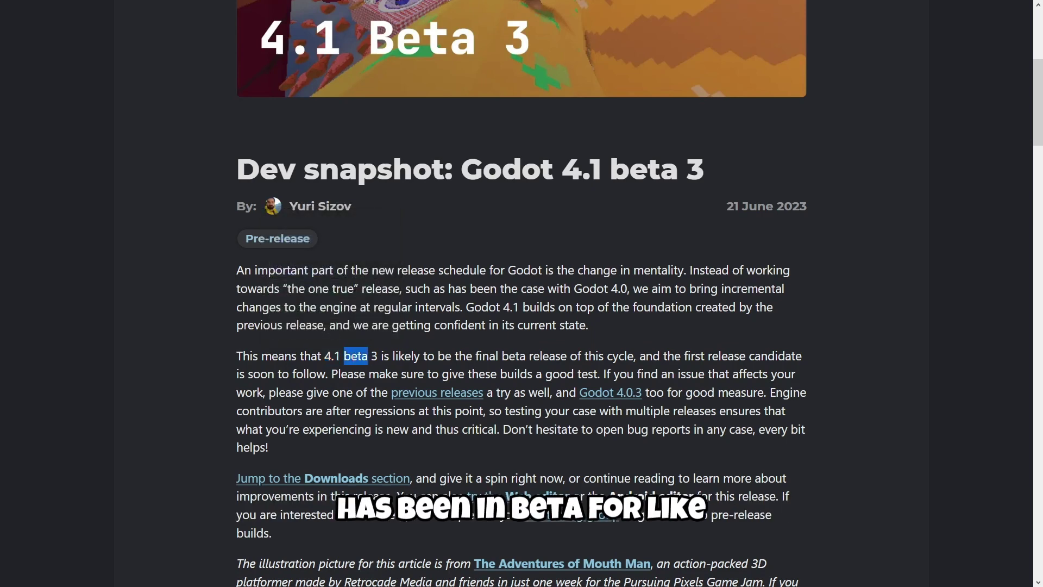
pyautogui.click(366, 370)
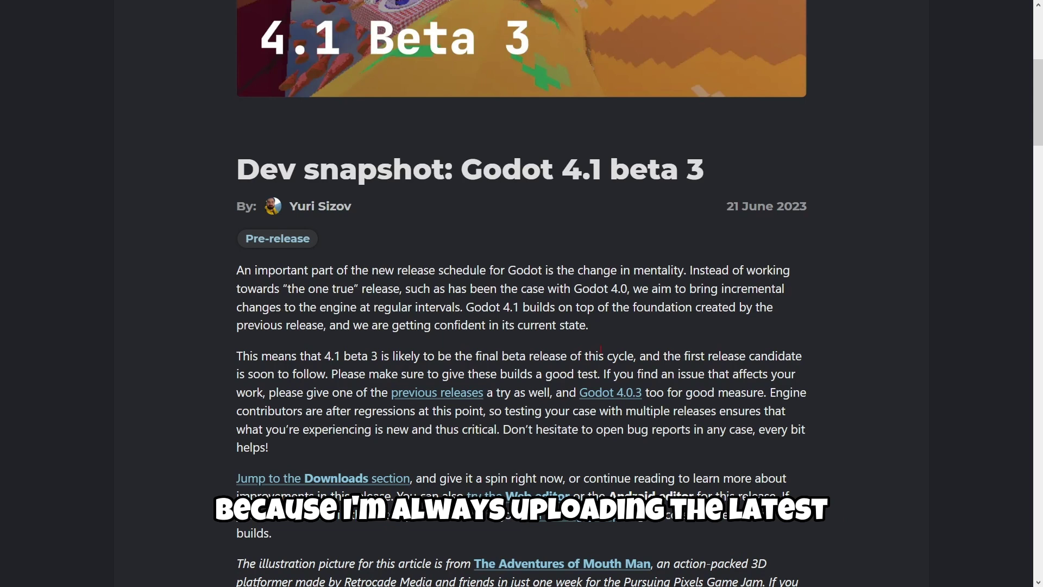
# Step: Highlight the line about 74 contributors and 150 improvements, then scroll through the post
pyautogui.scroll(-5, 601, 351)
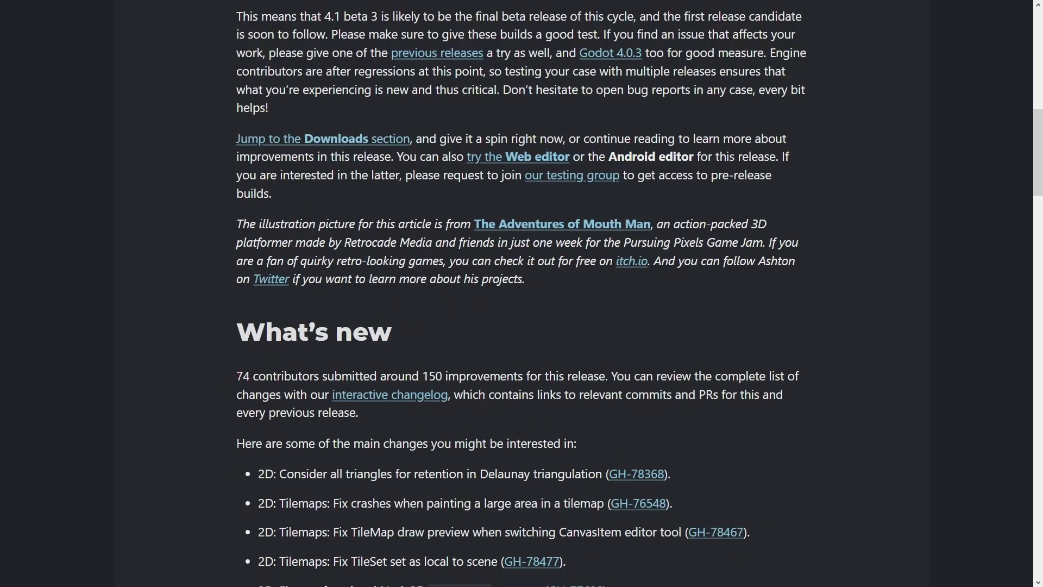
pyautogui.moveTo(238, 376); pyautogui.dragTo(530, 376)
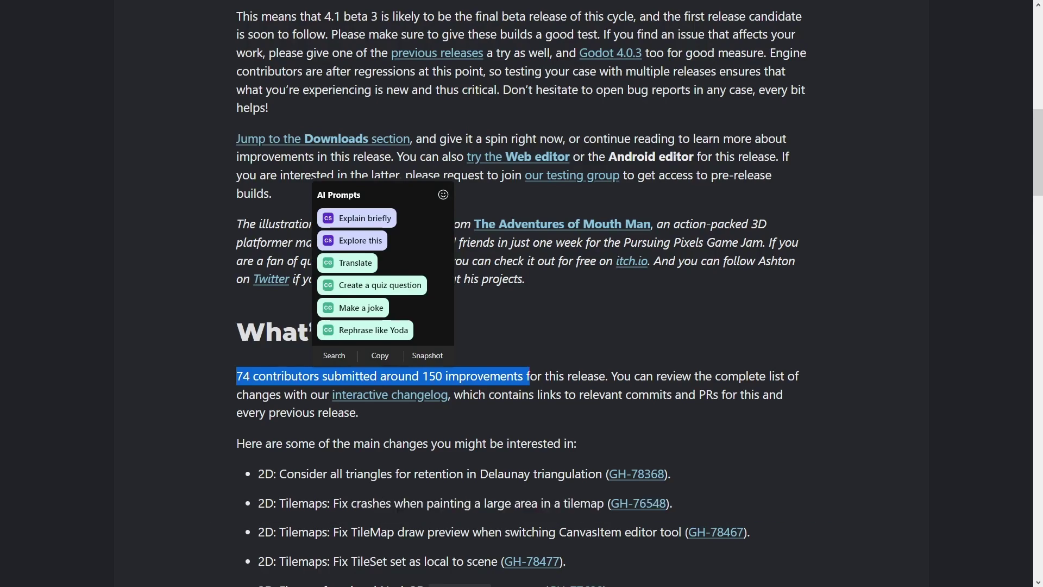
pyautogui.click(530, 376)
pyautogui.scroll(-8, 475, 266)
pyautogui.scroll(-20, 475, 267)
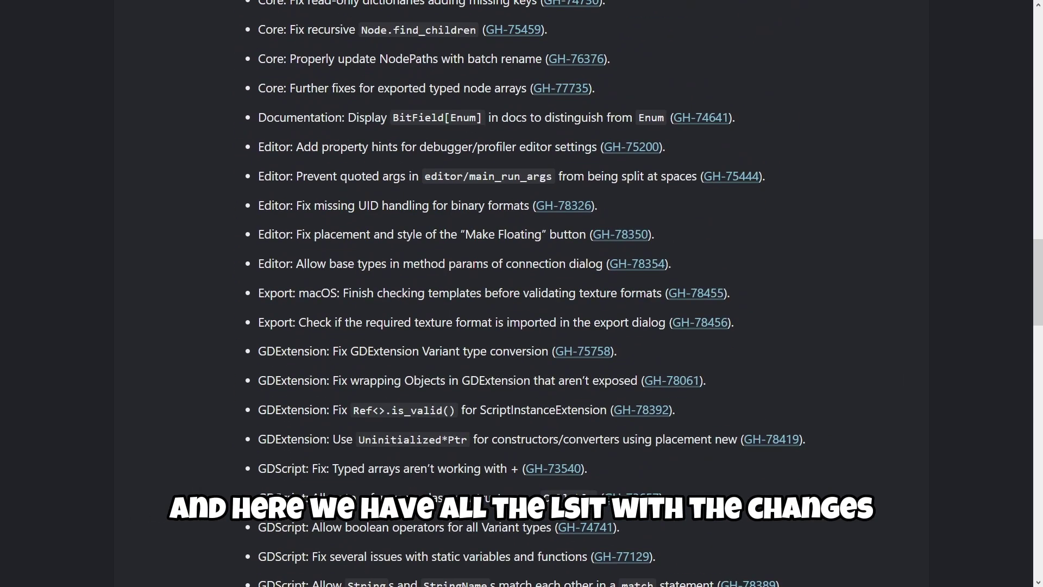
pyautogui.scroll(11, 462, 265)
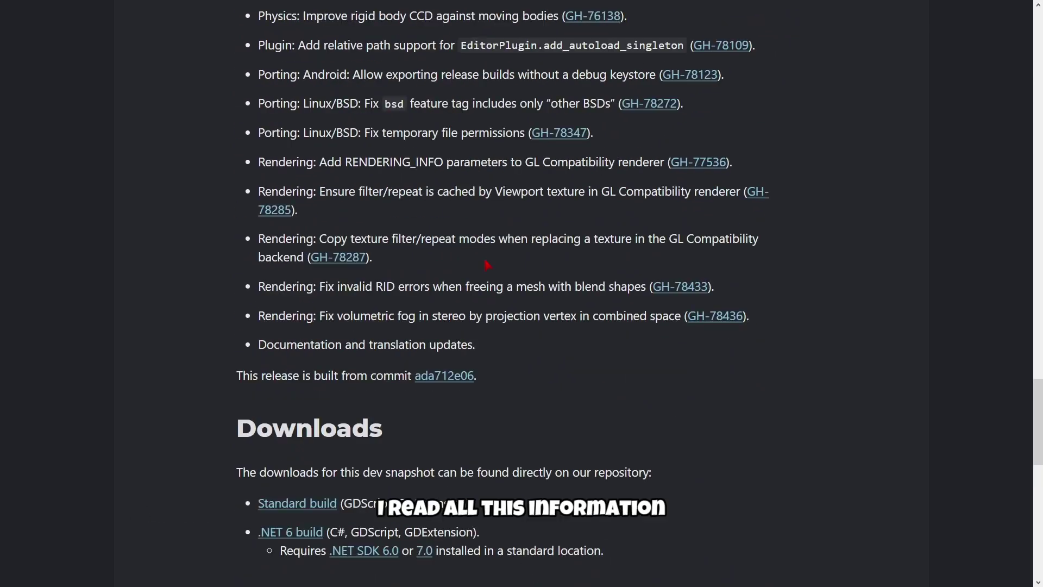
pyautogui.scroll(1, 485, 264)
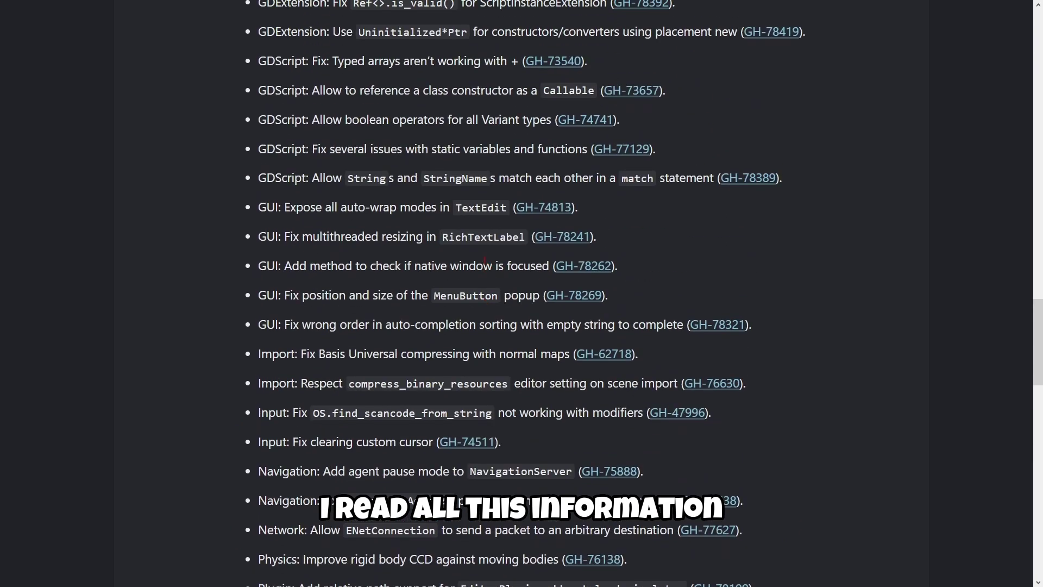
pyautogui.scroll(2, 485, 261)
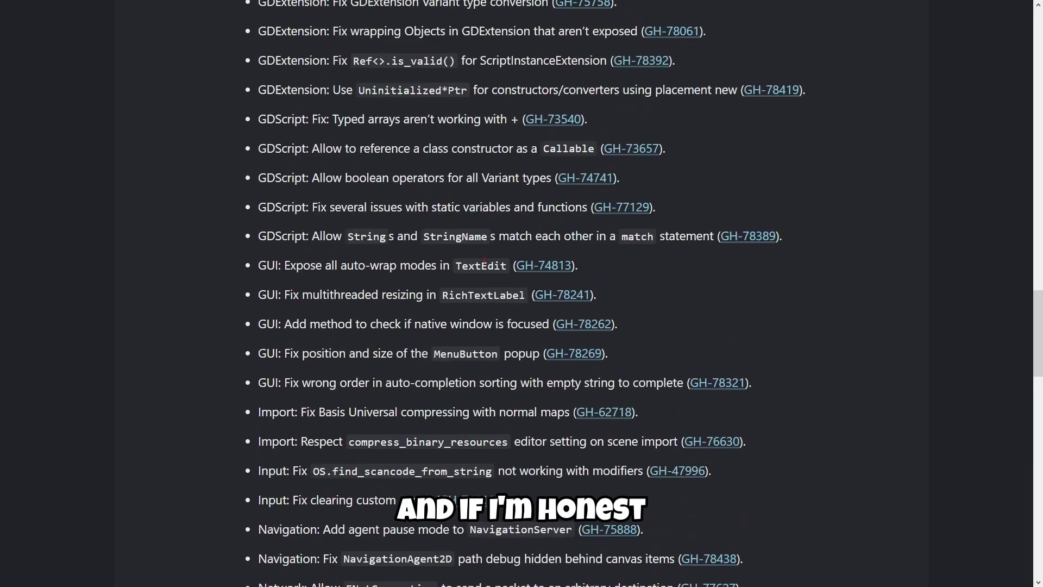
pyautogui.scroll(4, 486, 261)
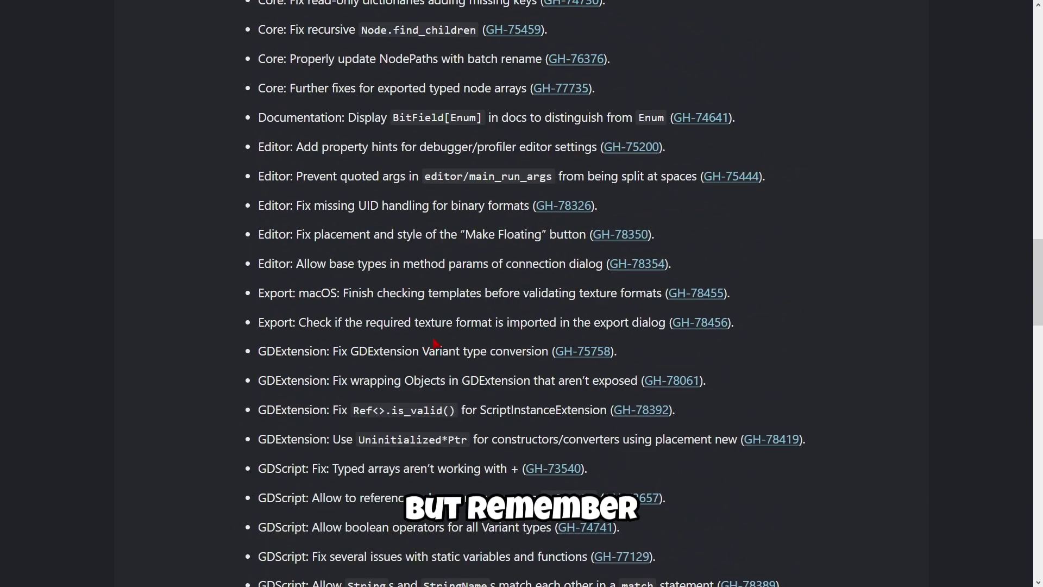
pyautogui.scroll(8, 429, 343)
pyautogui.scroll(10, 435, 342)
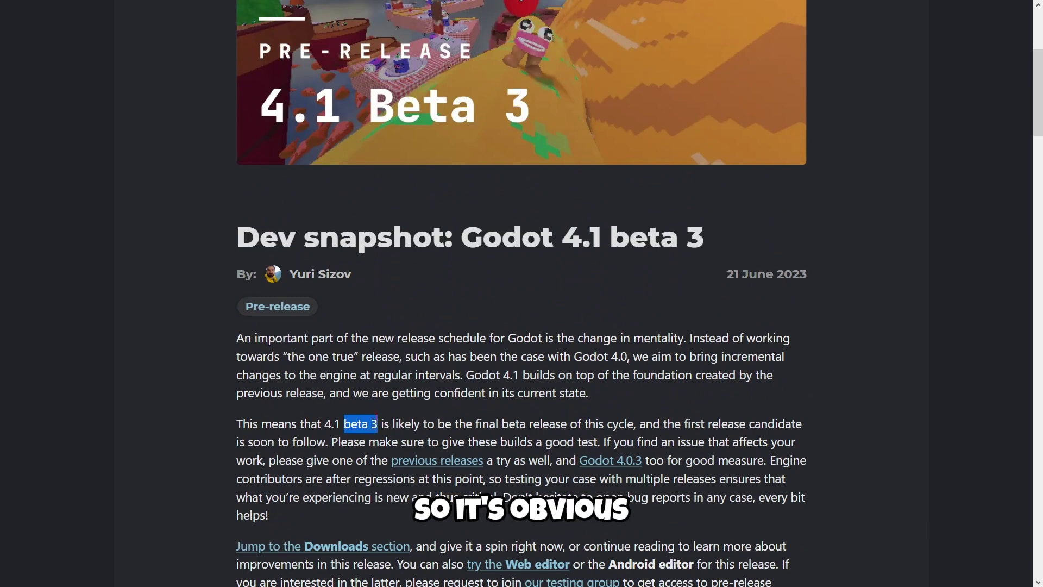
# Step: Clear the highlight and jump to the post's Downloads section listing the Standard and .NET 6 builds
pyautogui.click(402, 413)
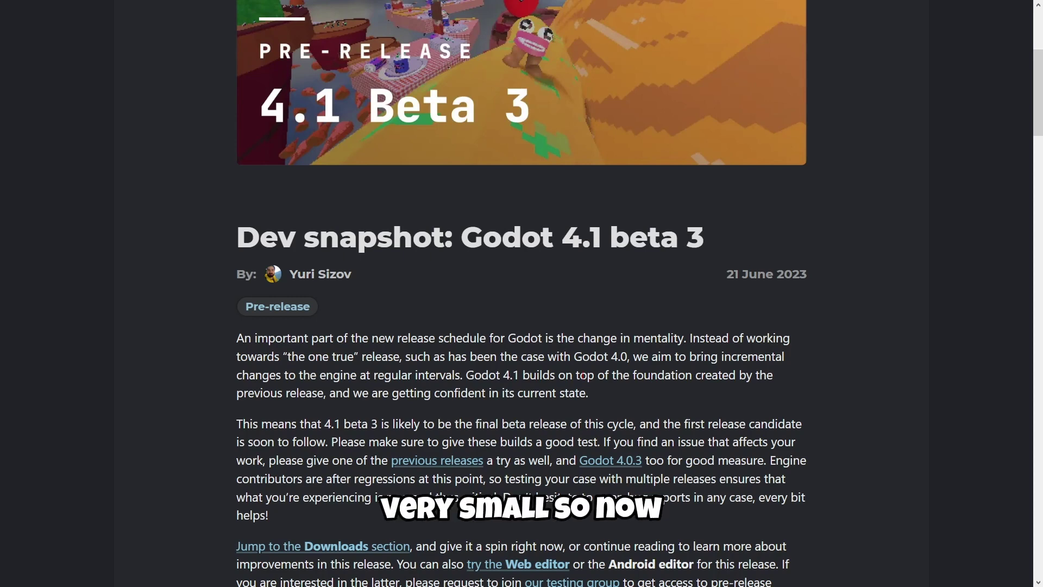
pyautogui.scroll(-5, 583, 375)
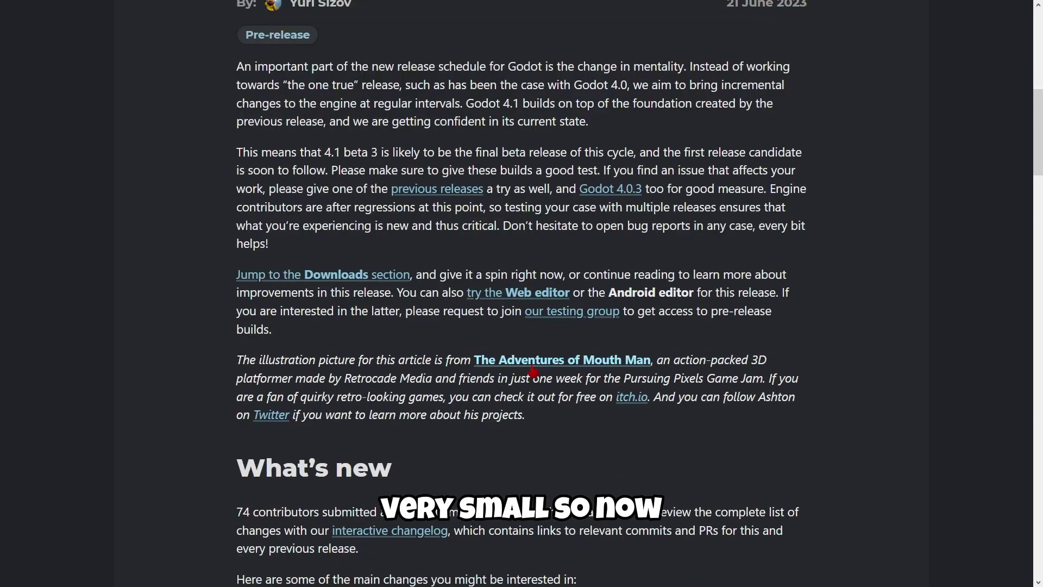
pyautogui.click(324, 278)
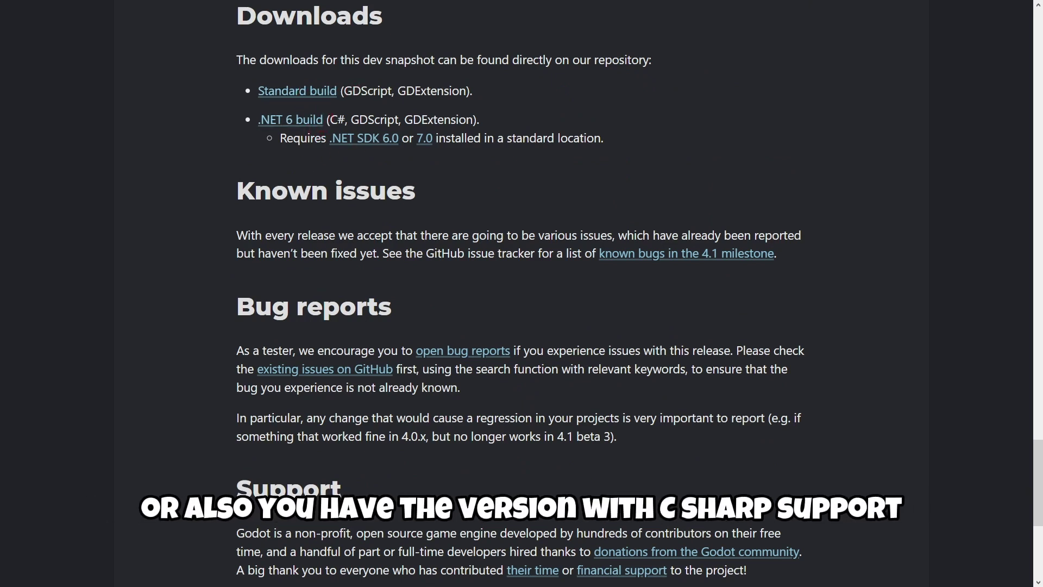
# Step: Open the Standard build index and download Godot_v4.1-beta3_win64.exe.zip
pyautogui.click(337, 126)
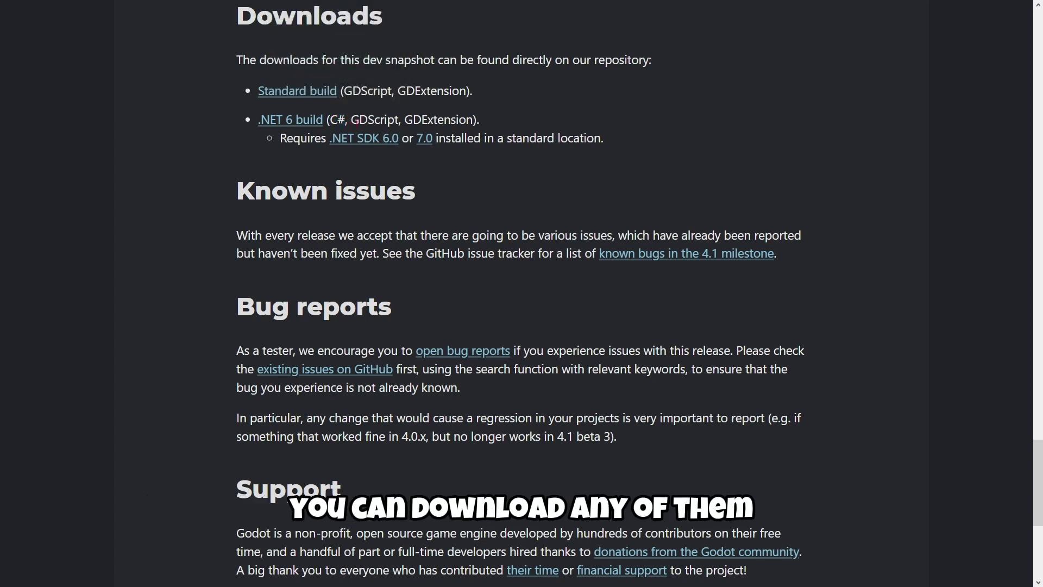
pyautogui.click(277, 91)
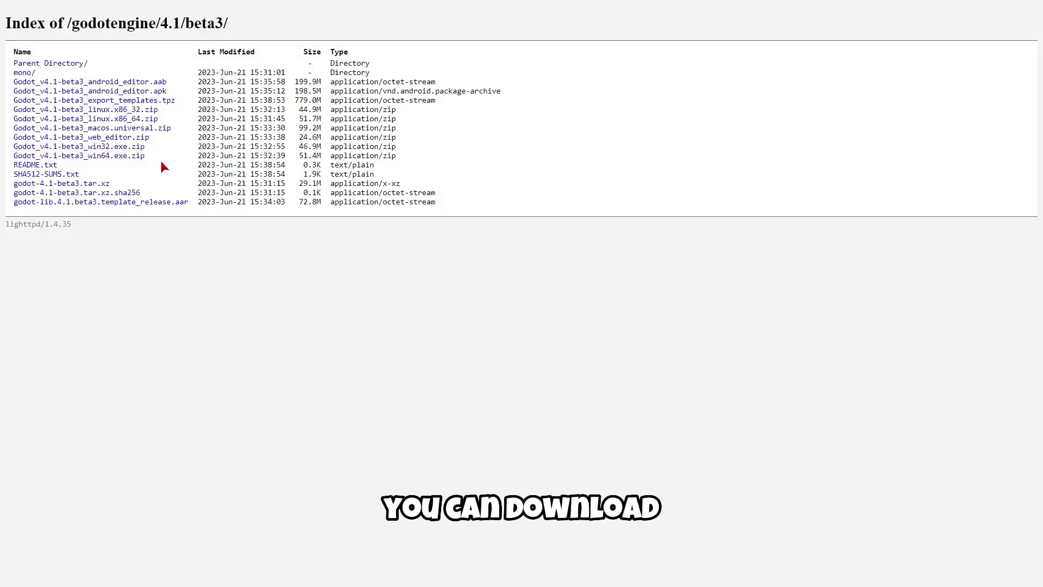
pyautogui.click(108, 157)
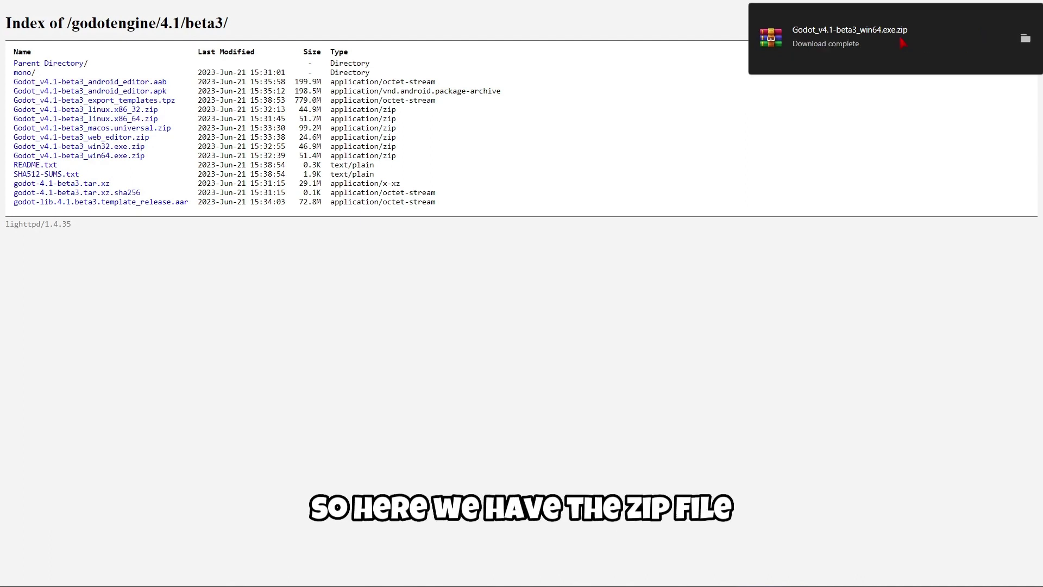
# Step: Open the downloaded Godot_v4.1-beta3_win64.exe.zip in WinRAR and dismiss the empty popup
pyautogui.click(892, 38)
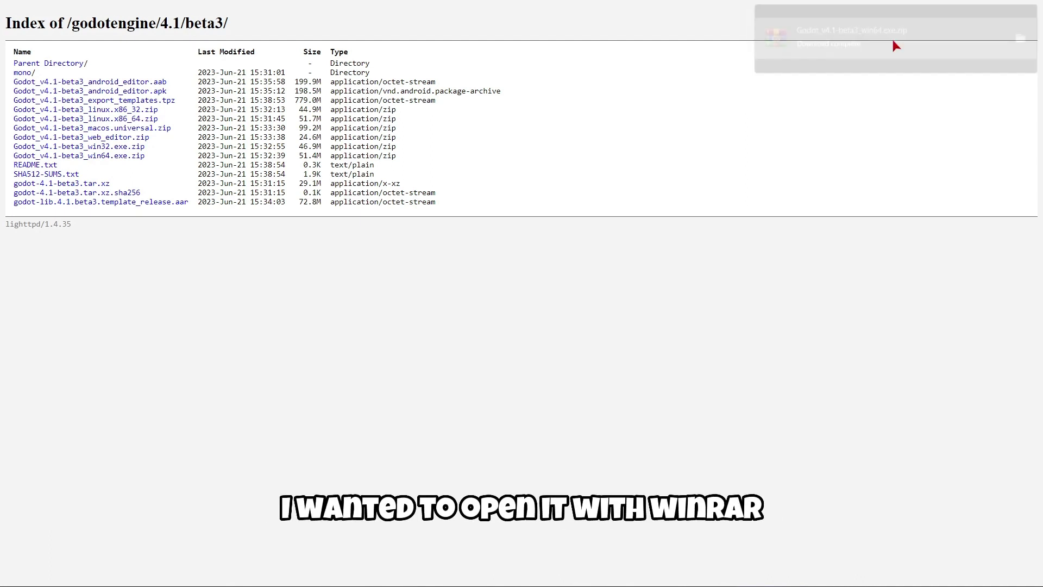
pyautogui.click(775, 81)
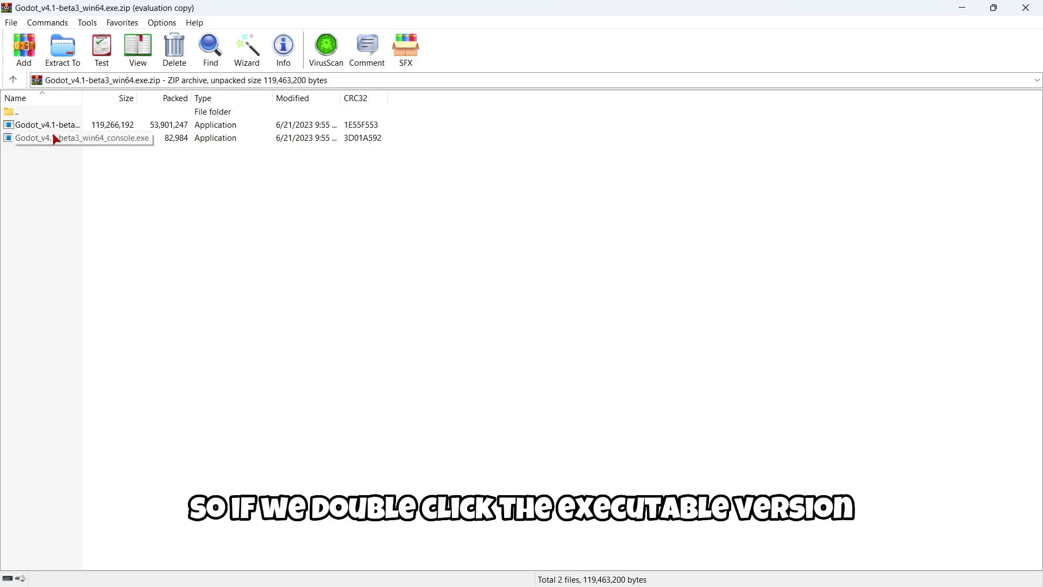
# Step: Run the Godot 4.1 beta 3 executable from the archive, maximize the Project Manager and select Godot 4.1 Beta 2
pyautogui.doubleClick(60, 126)
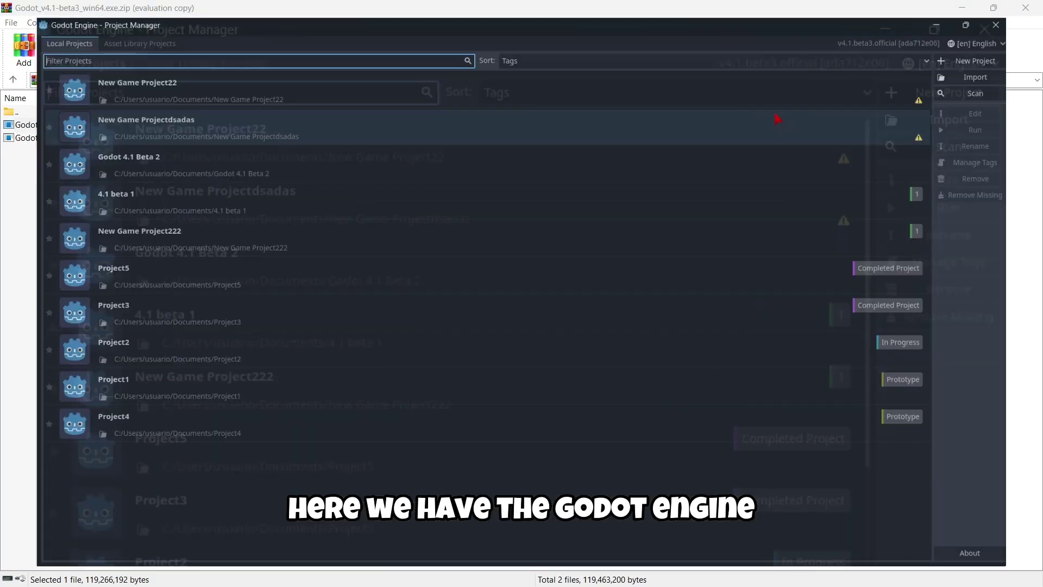
pyautogui.click(782, 108)
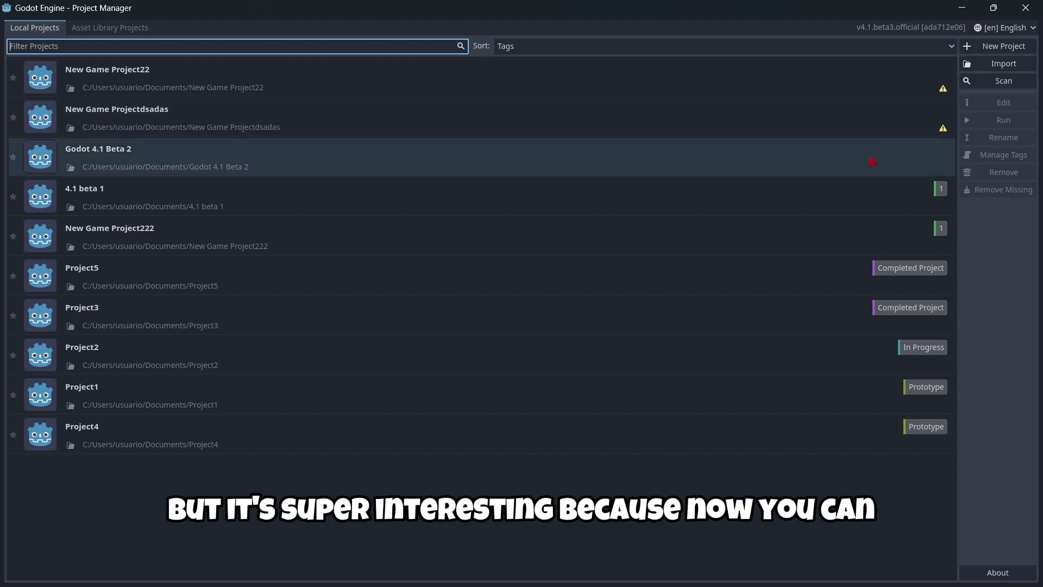
pyautogui.click(882, 174)
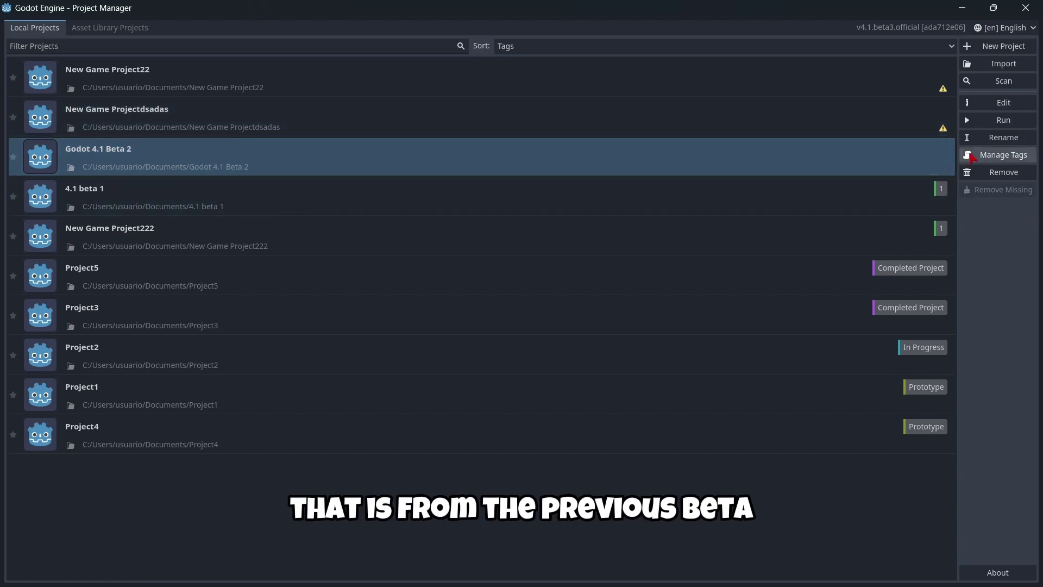
# Step: Give Godot 4.1 Beta 2 the Prototype tag plus a newly created 'beta' tag
pyautogui.click(973, 156)
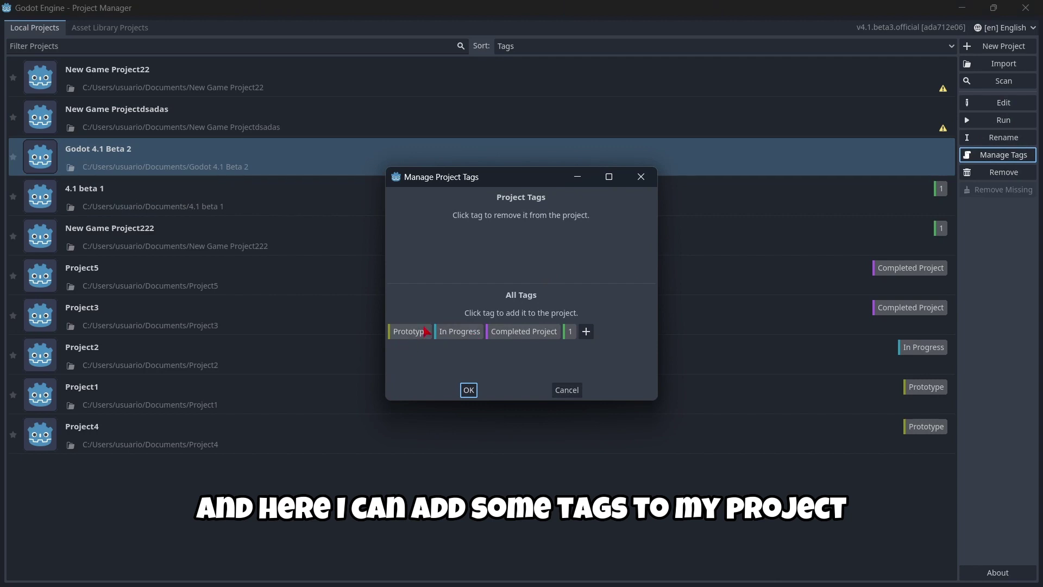
pyautogui.click(420, 337)
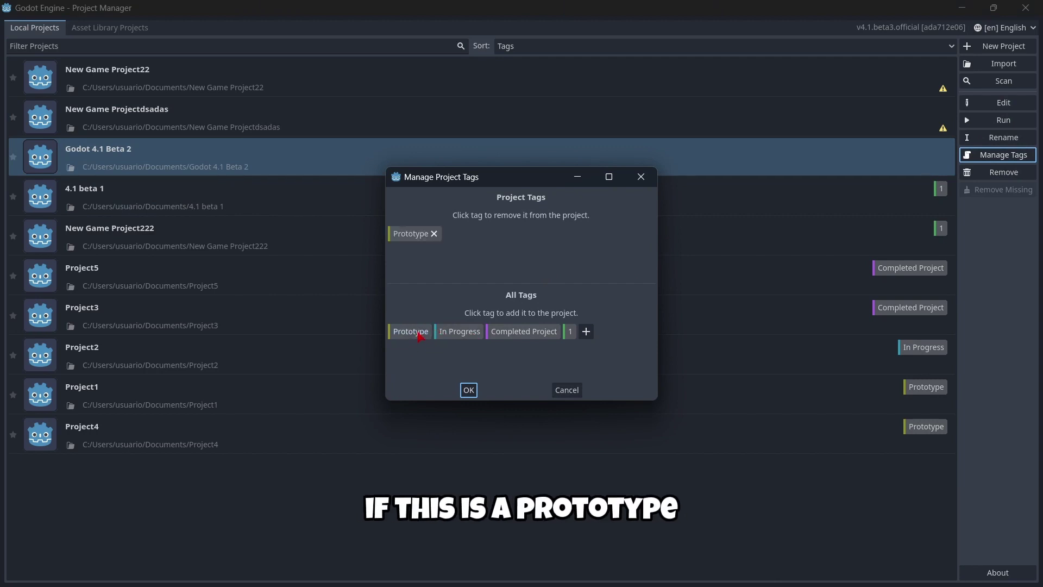
pyautogui.click(460, 332)
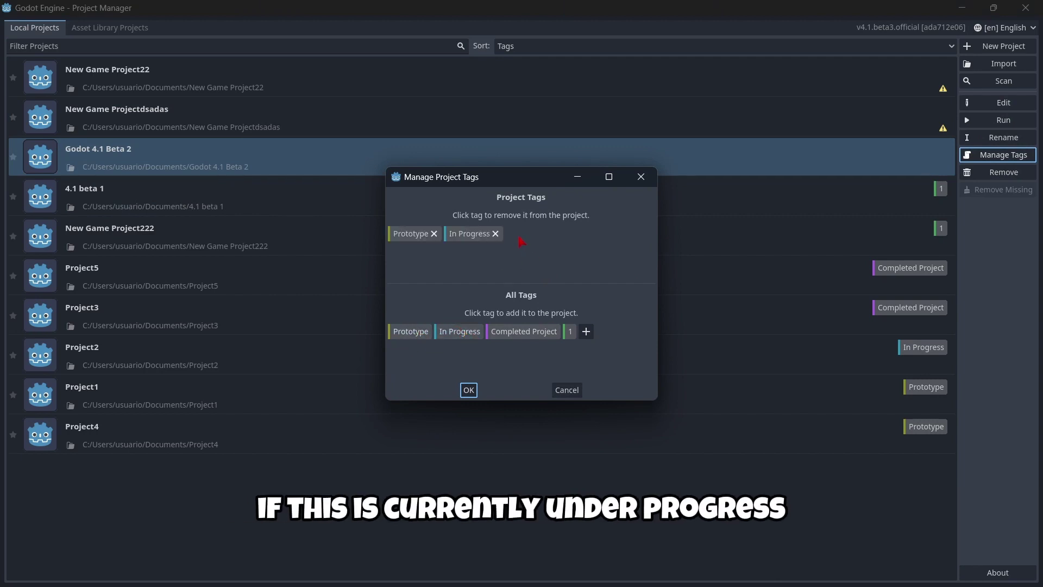
pyautogui.click(471, 234)
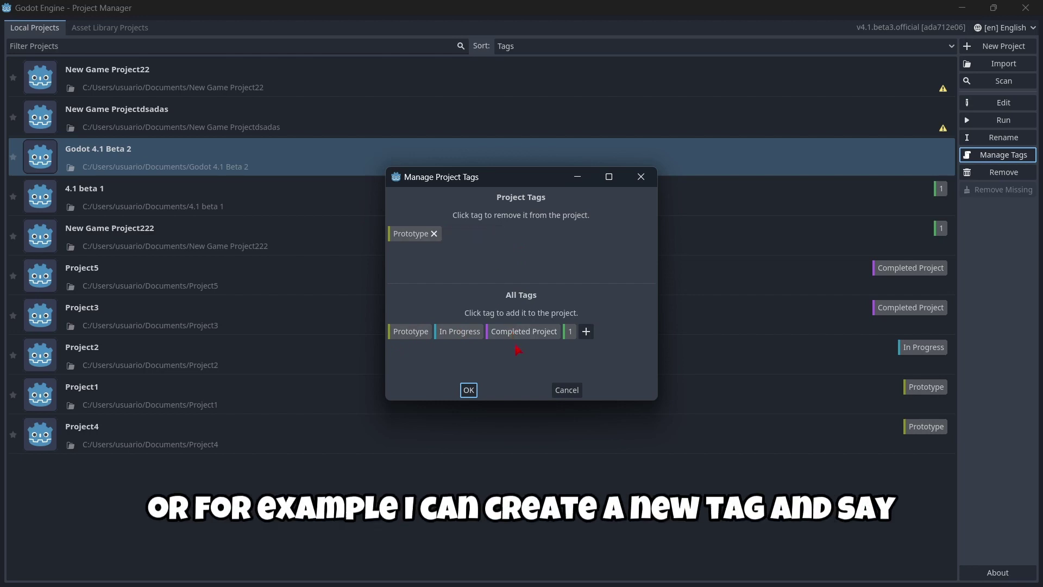
pyautogui.click(587, 331)
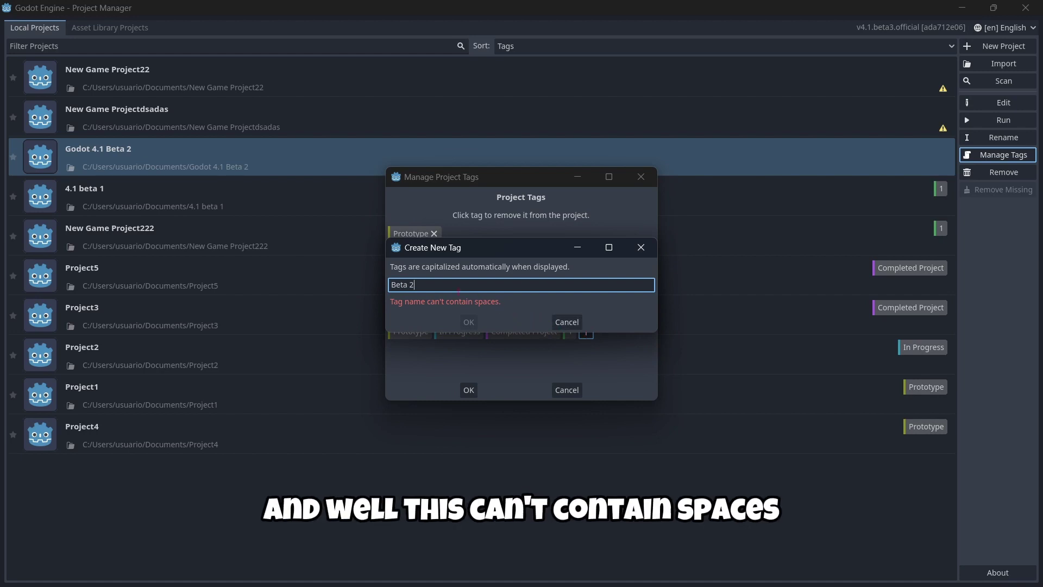
pyautogui.hotkey('ctrl', 'a')
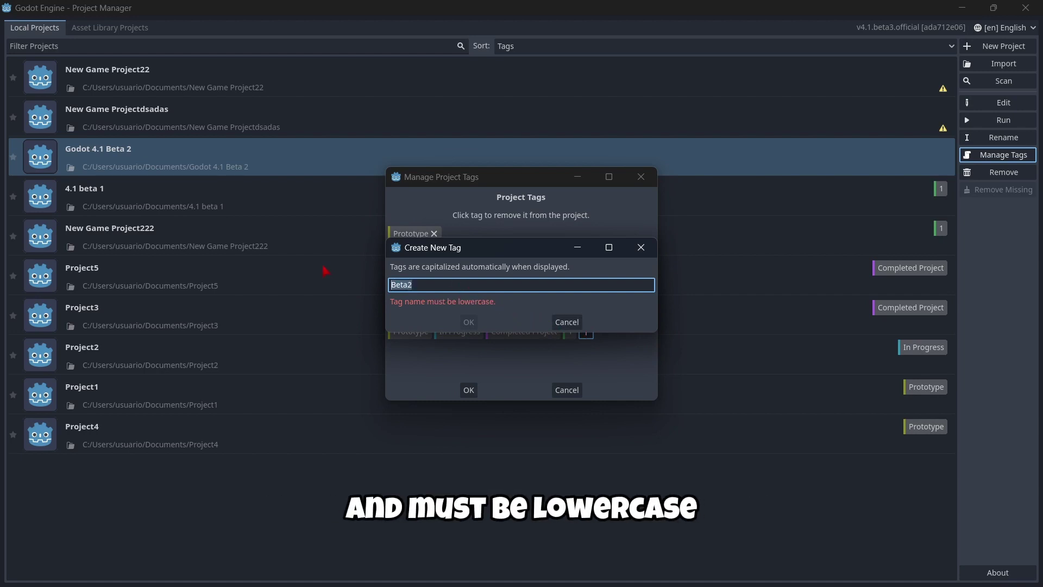
pyautogui.write('beta')
pyautogui.press('Return')
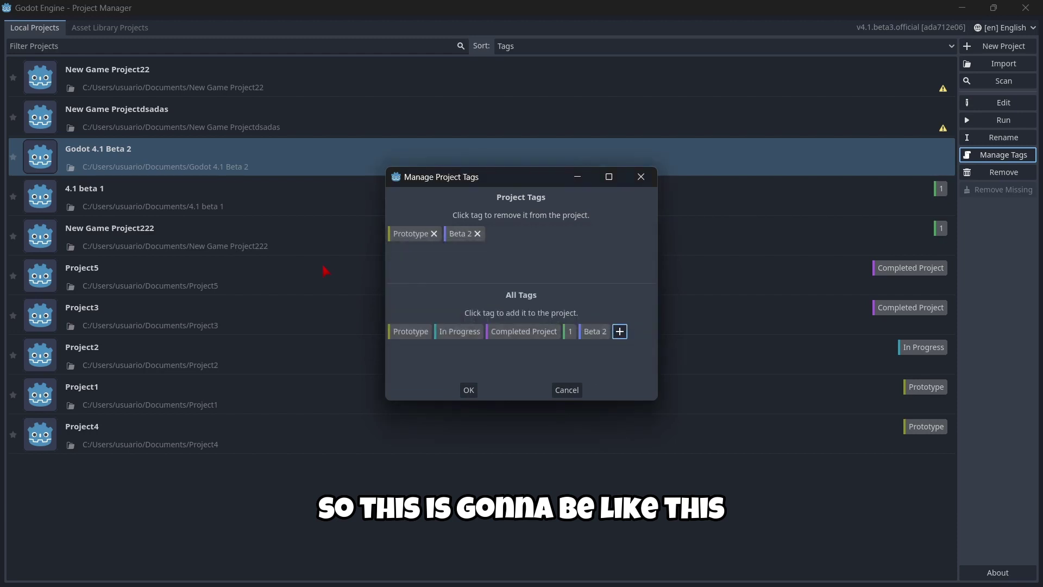
# Step: Apply the tag changes, briefly filter to Prototype projects, then clear the filter
pyautogui.click(467, 388)
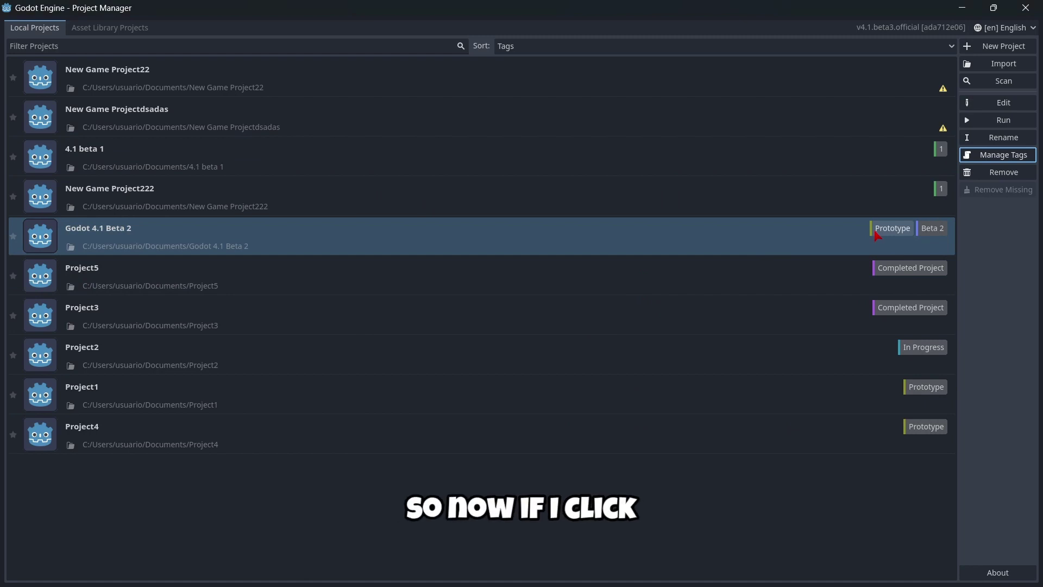
pyautogui.click(894, 228)
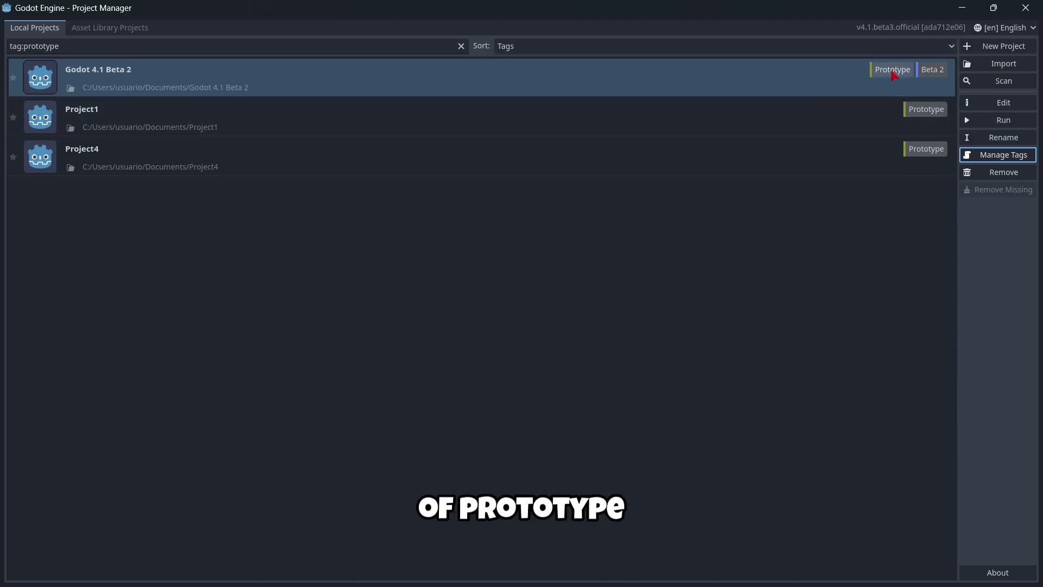
pyautogui.click(891, 66)
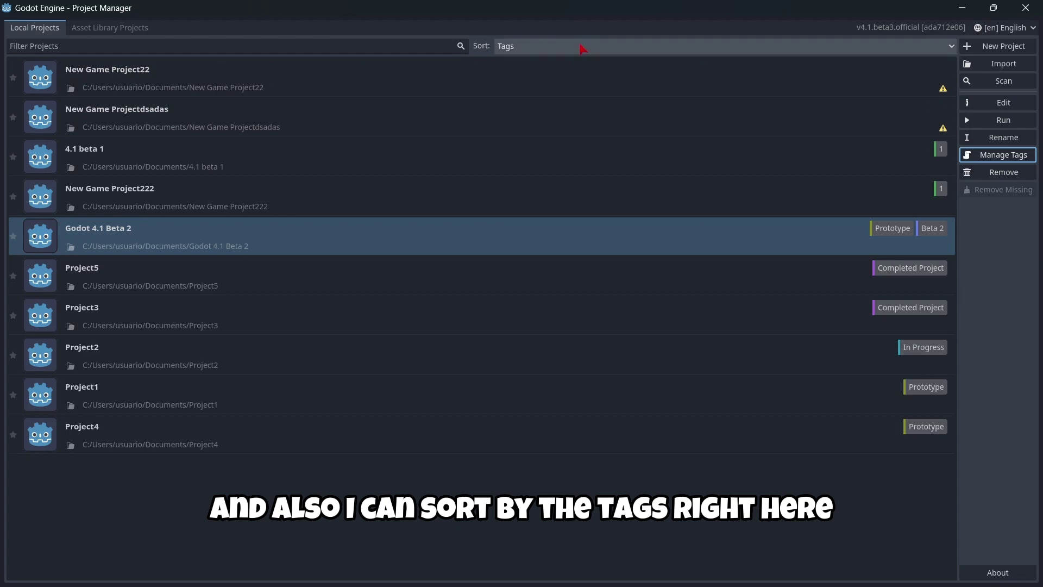
# Step: Sort the project list by Tags and move focus to the Filter Projects field
pyautogui.click(568, 46)
pyautogui.click(568, 109)
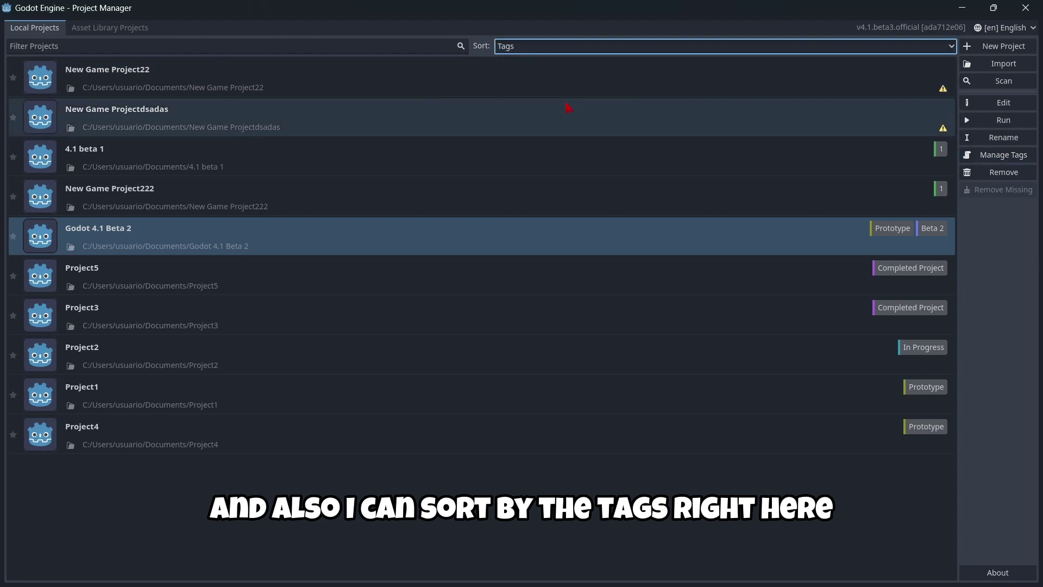
pyautogui.hotkey('shift', 'Tab')
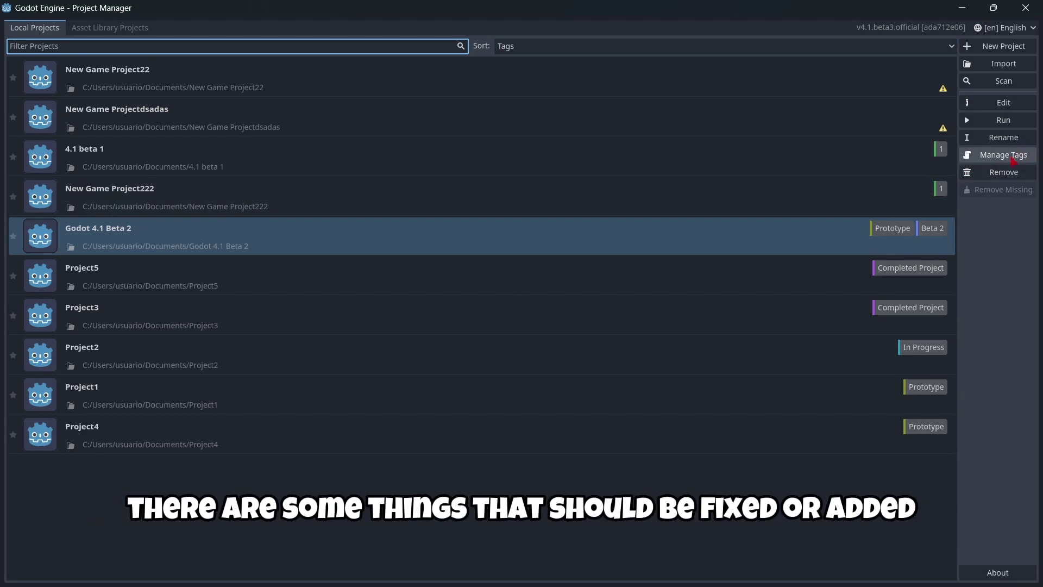
pyautogui.click(1013, 158)
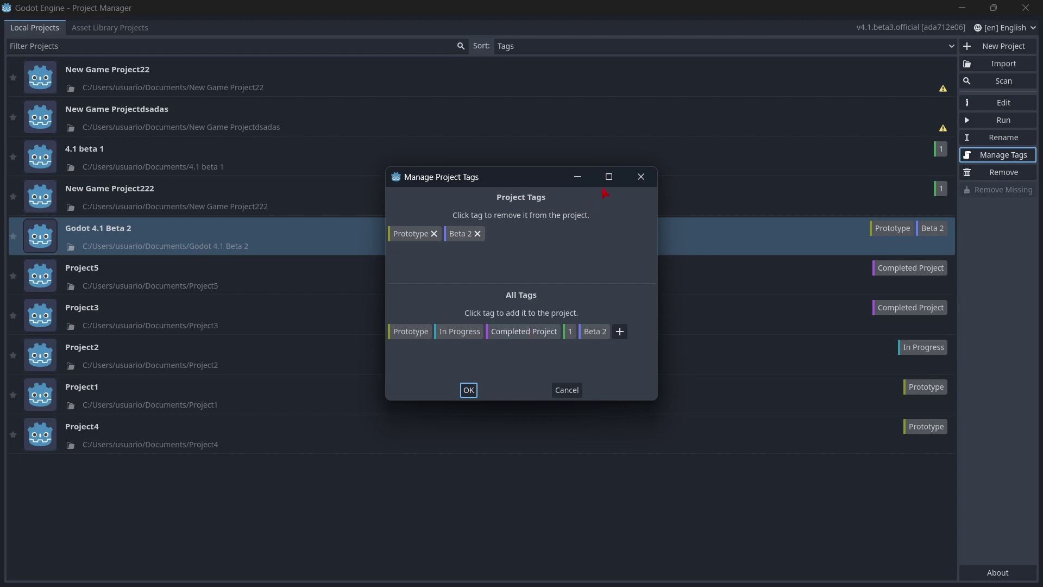
pyautogui.click(641, 177)
# Step: Create a new Forward+ project named '4.1 Beta 3' in its own folder and open it for editing
pyautogui.click(990, 49)
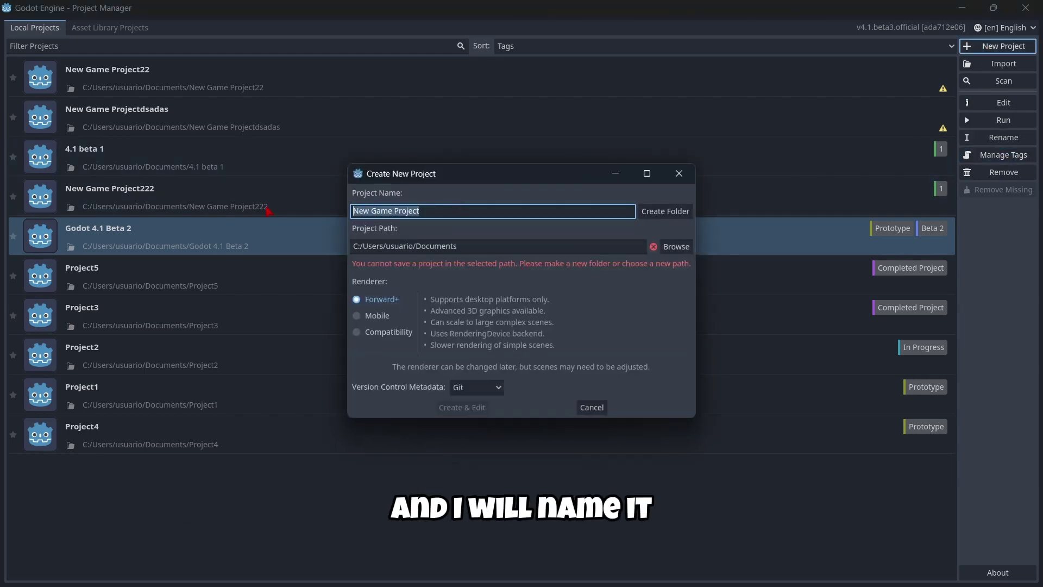
pyautogui.write('4.1 Beta 3')
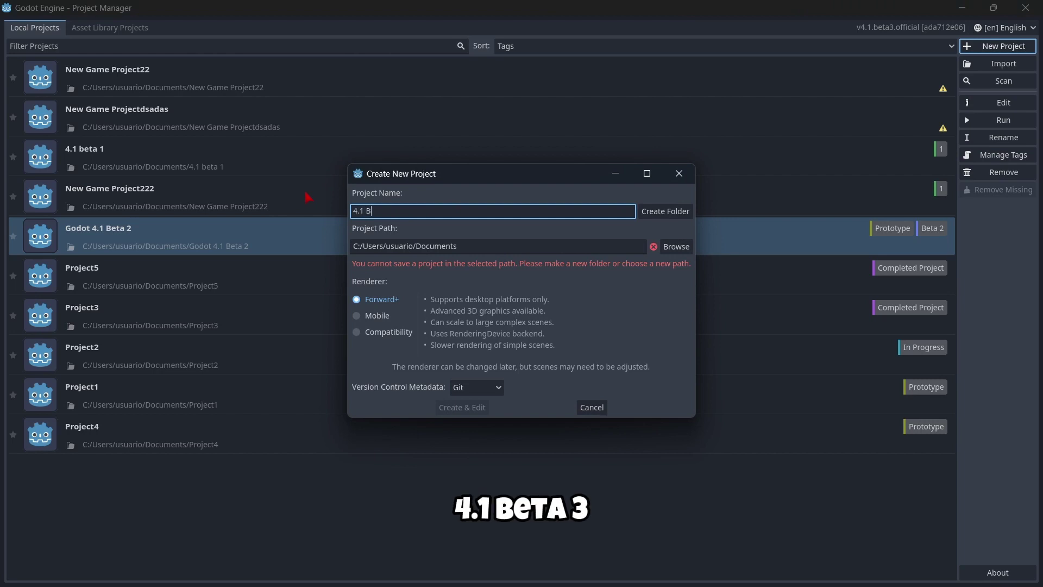
pyautogui.click(665, 210)
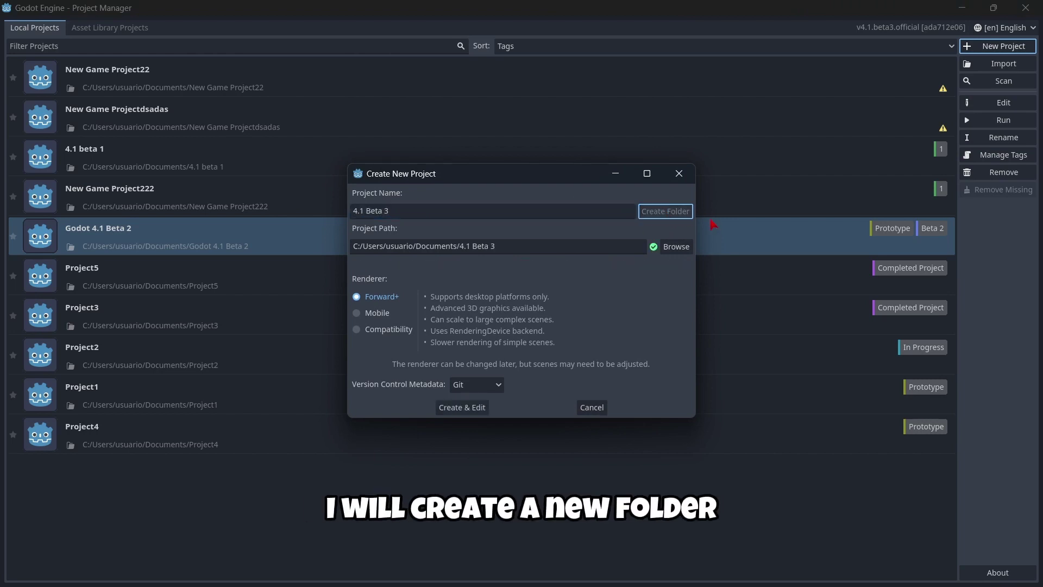
pyautogui.click(466, 407)
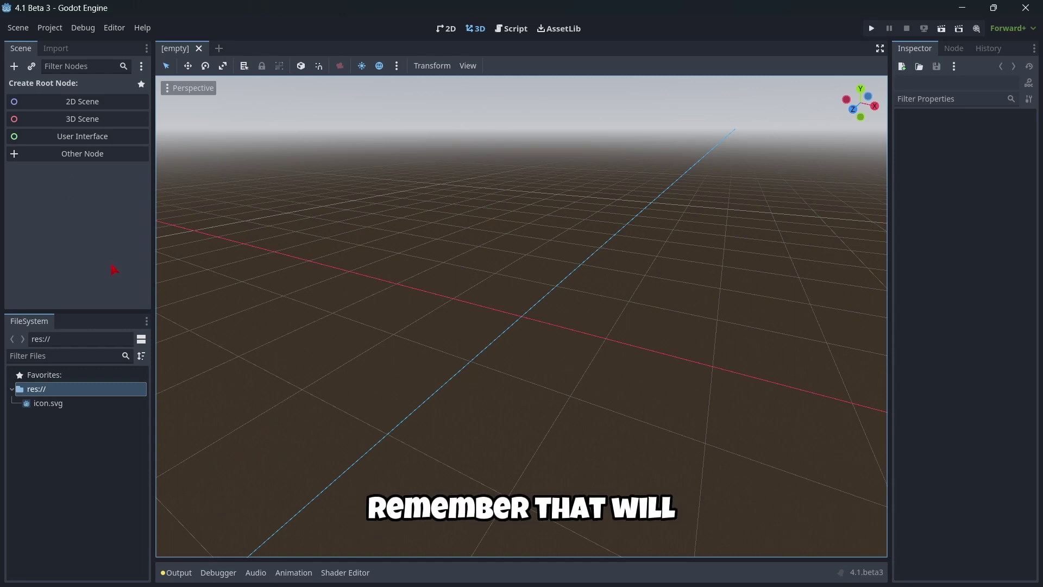
# Step: Make the FileSystem dock floating and move its window over the viewport's middle
pyautogui.click(147, 321)
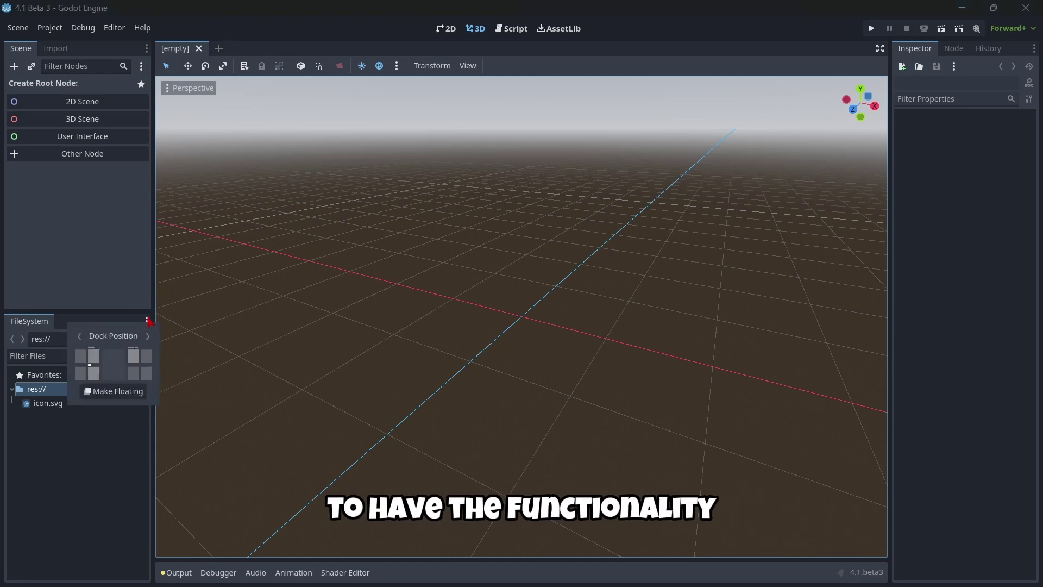
pyautogui.click(130, 391)
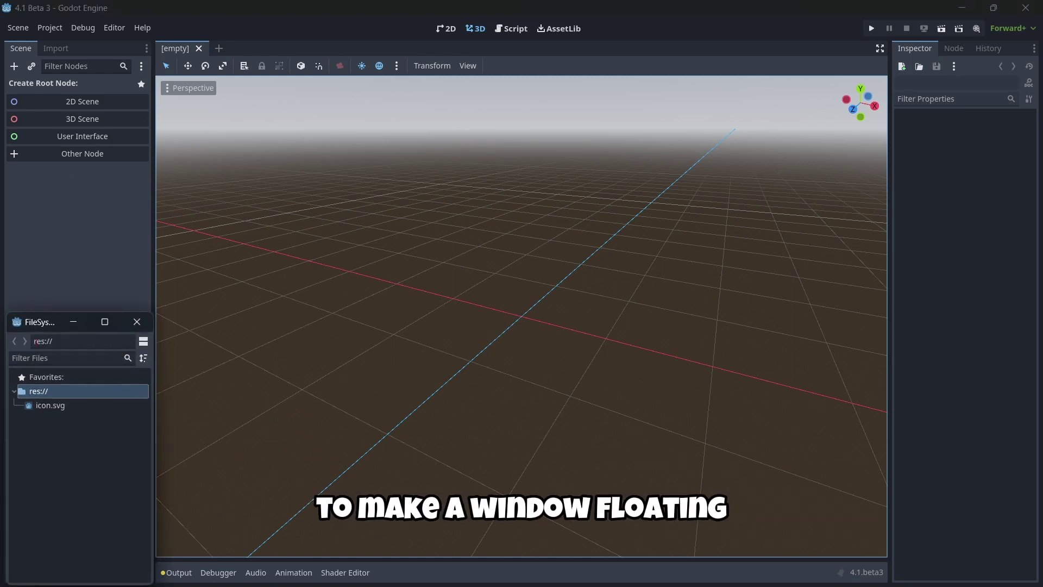
pyautogui.moveTo(42, 327); pyautogui.dragTo(620, 202)
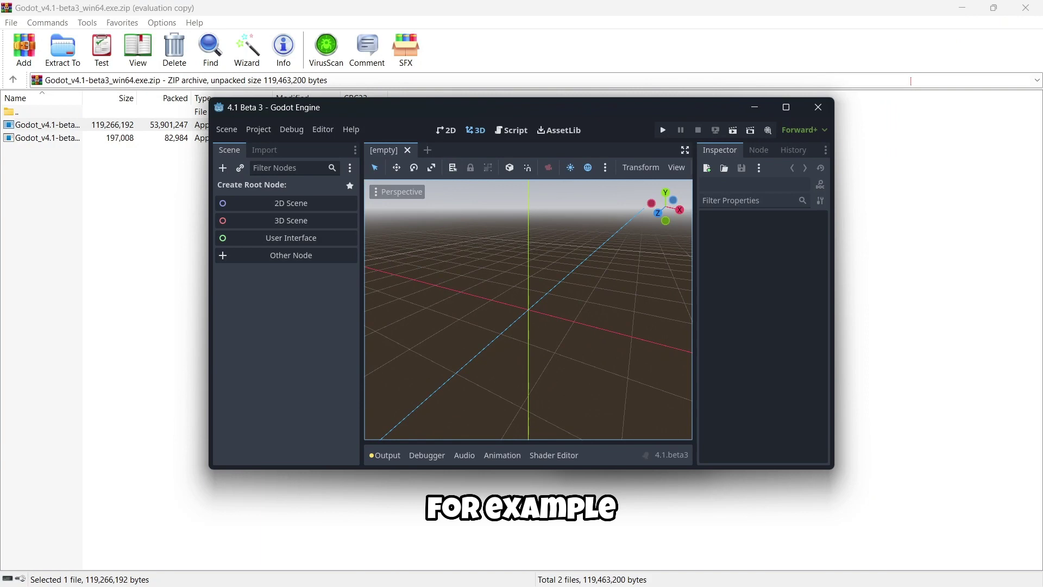
# Step: Snap the editor left and FileSystem right, then widen the editor beside FileSystem
pyautogui.press('super+Left')
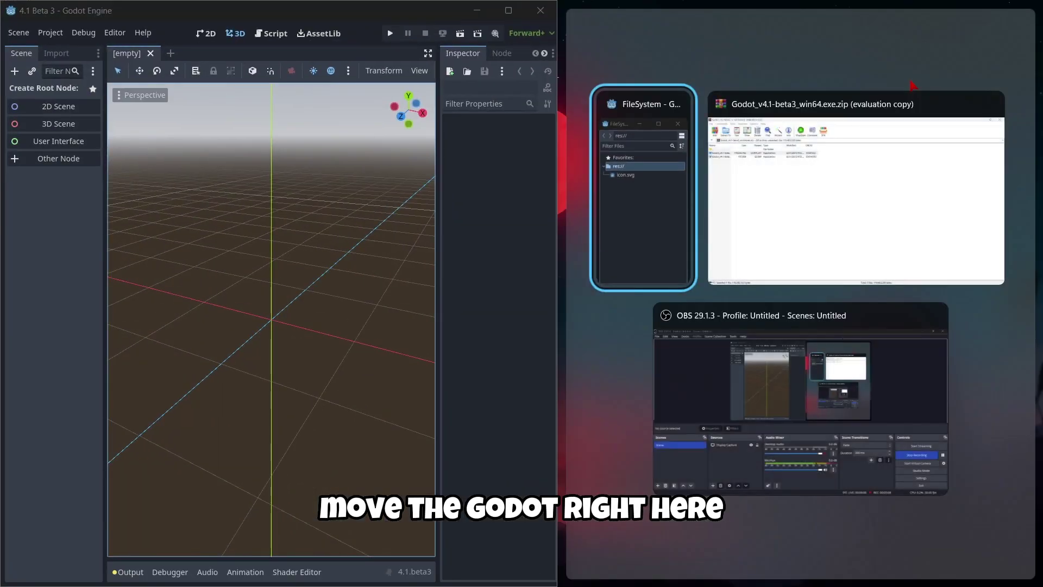
pyautogui.click(637, 240)
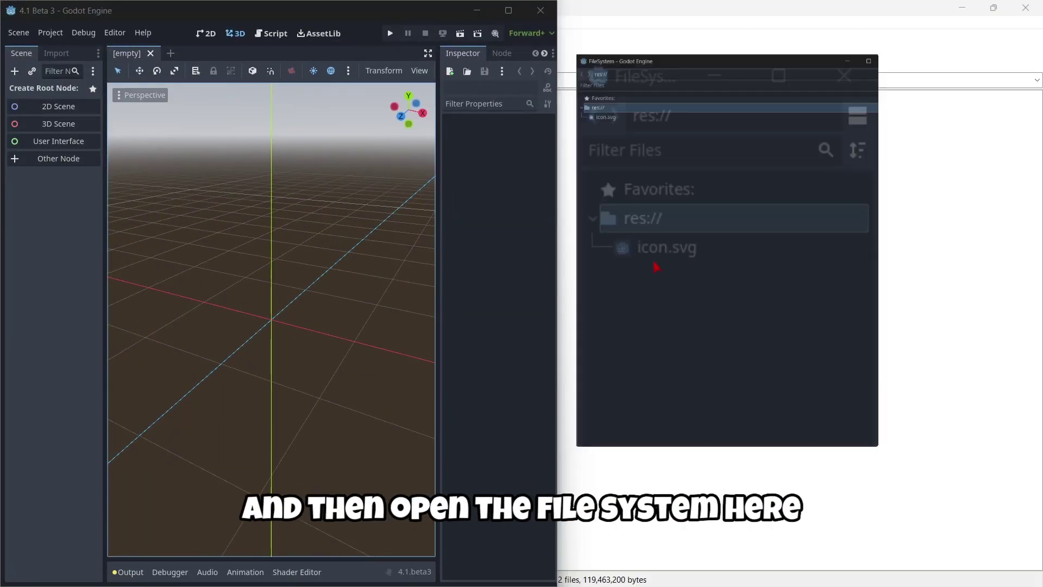
pyautogui.moveTo(557, 237); pyautogui.dragTo(804, 239)
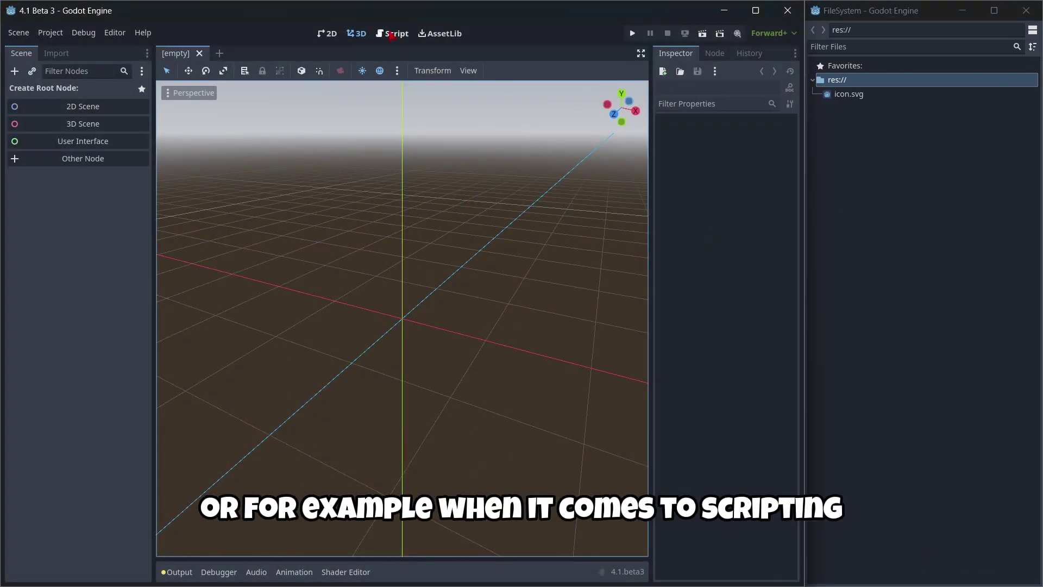
# Step: Switch to the Script workspace and detach the script editor into its own window
pyautogui.click(393, 34)
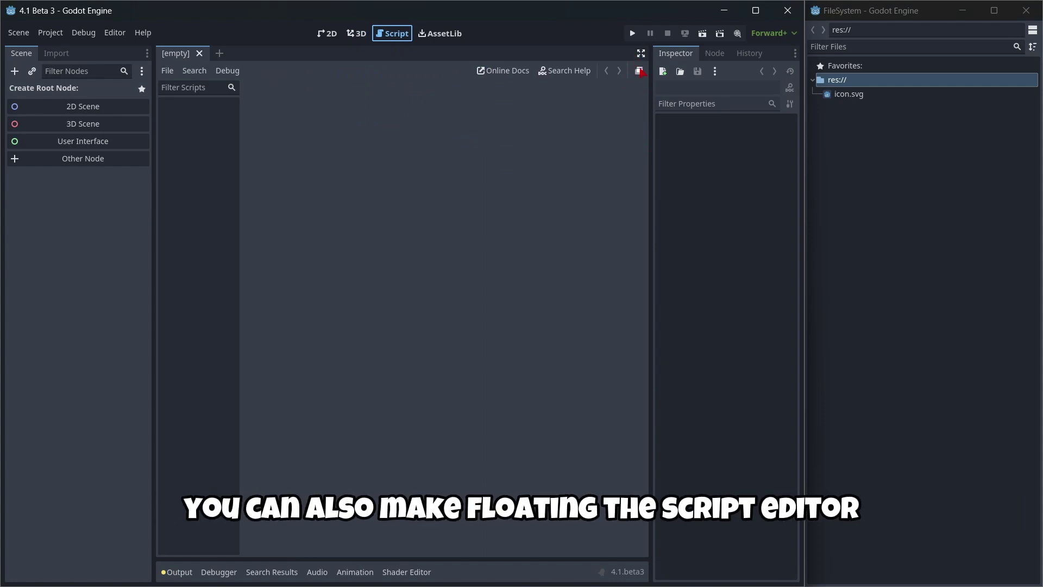
pyautogui.click(639, 71)
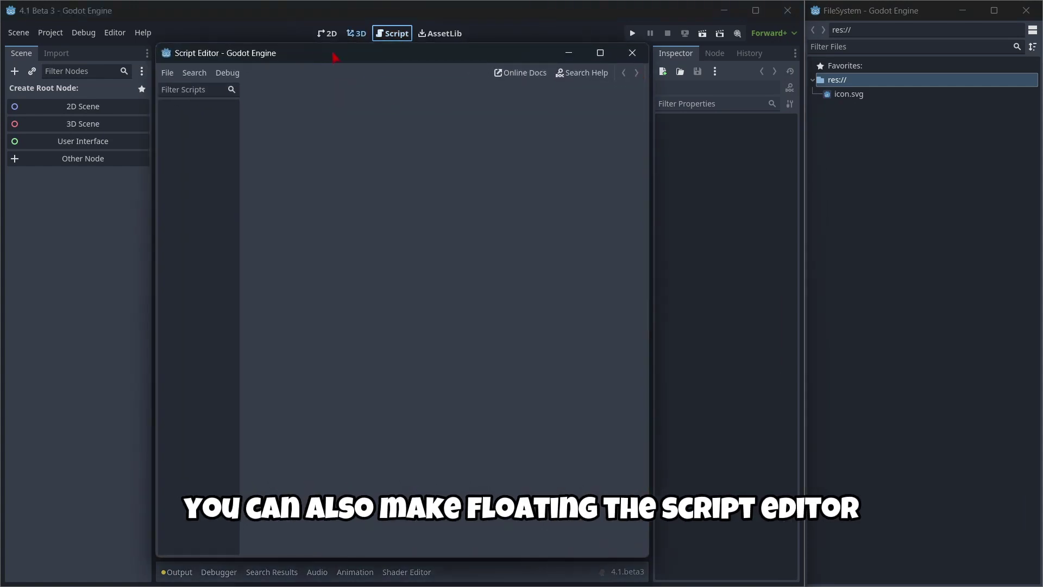
pyautogui.moveTo(508, 53); pyautogui.dragTo(588, 70)
pyautogui.click(589, 71)
pyautogui.press('super')
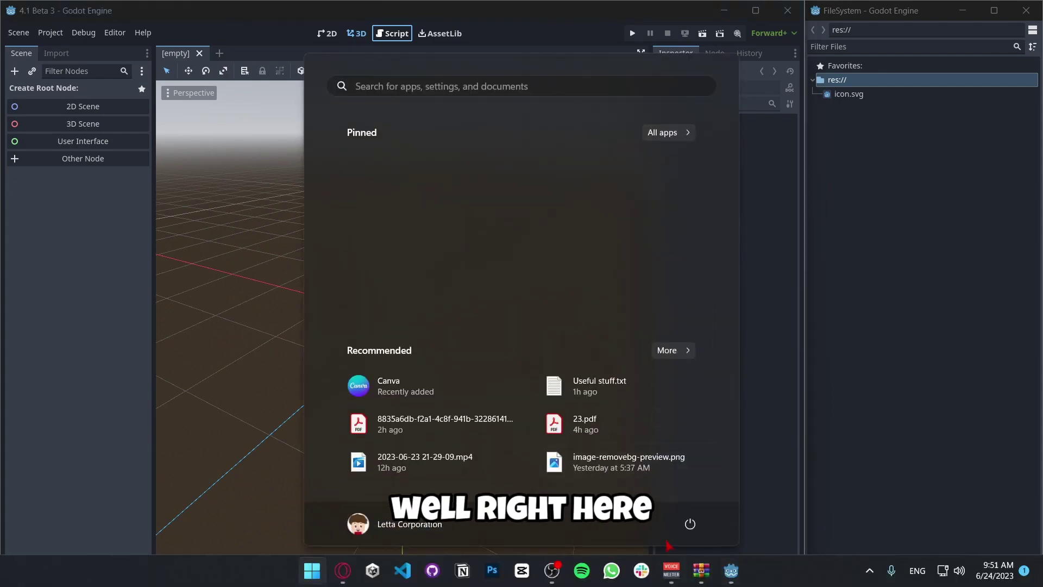
pyautogui.moveTo(734, 573)
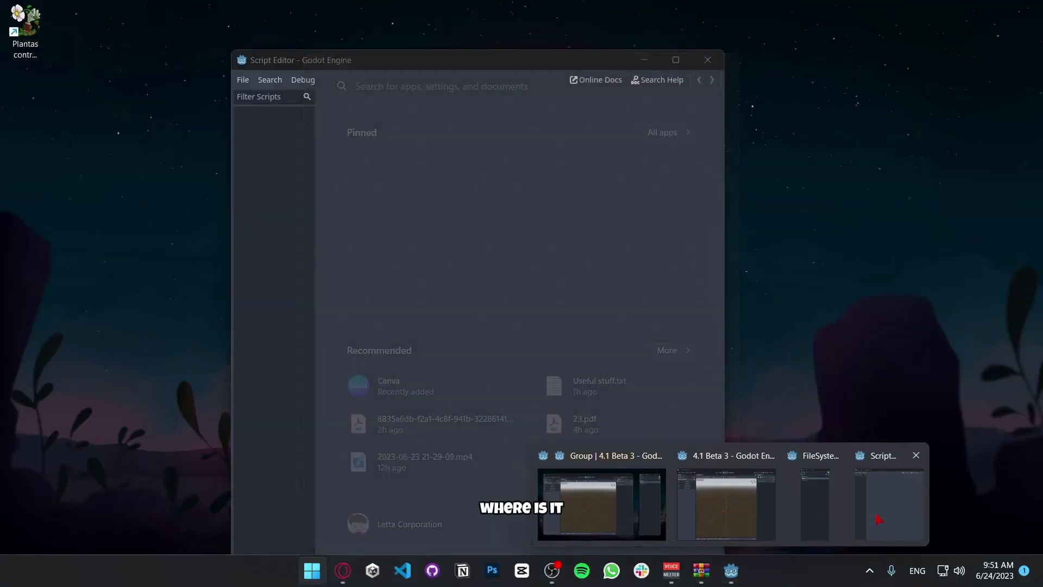
pyautogui.click(880, 492)
# Step: Snap the Script Editor to the left, then close it and the FileSystem window to redock them
pyautogui.moveTo(375, 61); pyautogui.dragTo(121, 22)
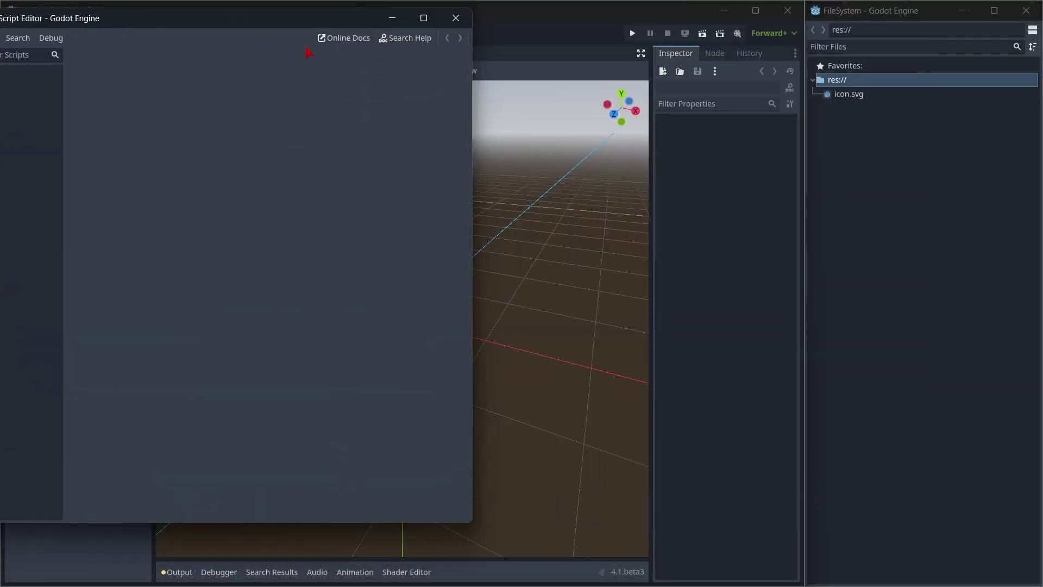
pyautogui.press('super+Left')
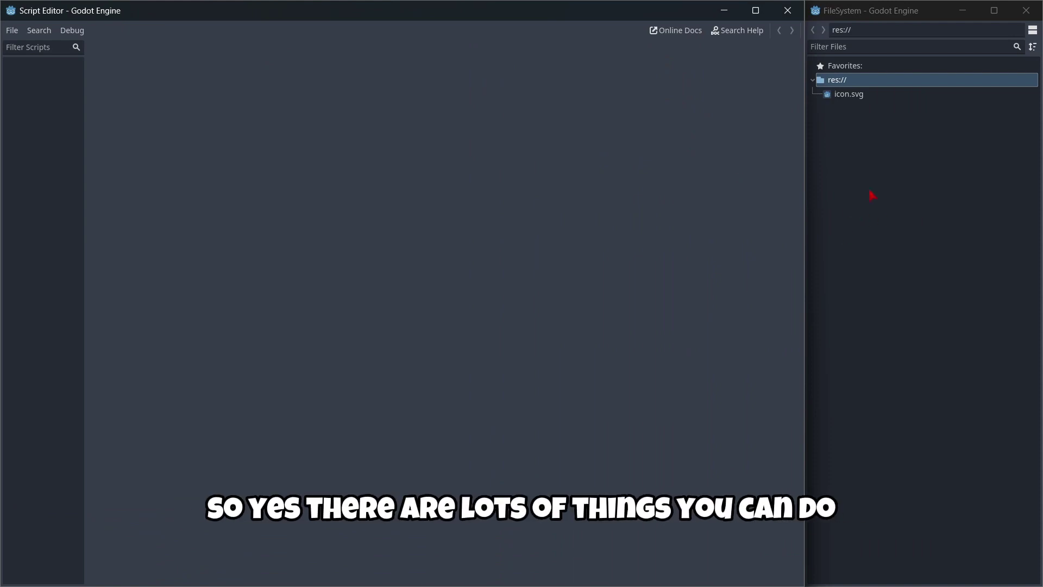
pyautogui.click(791, 17)
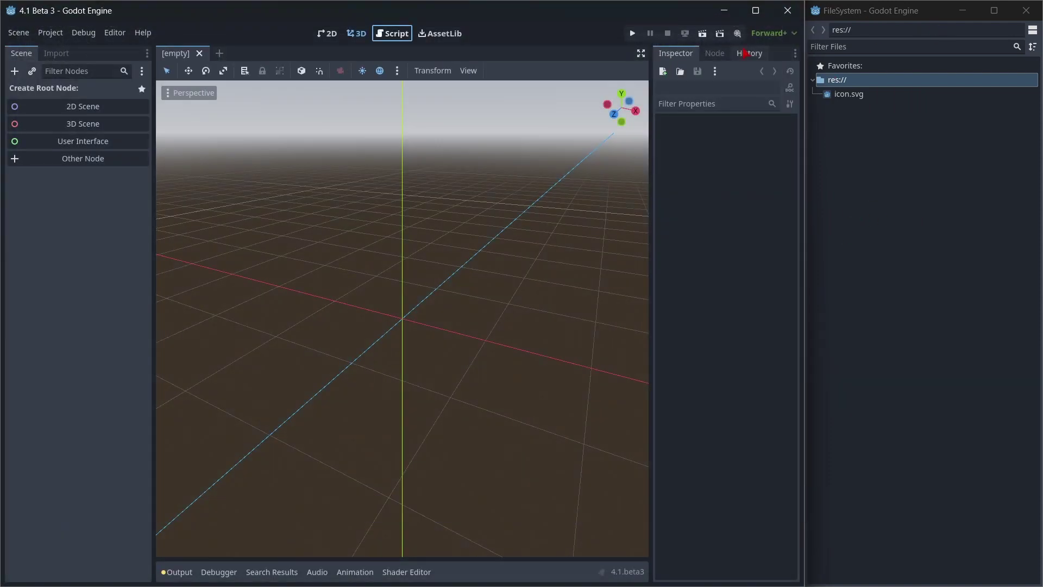
pyautogui.click(1018, 15)
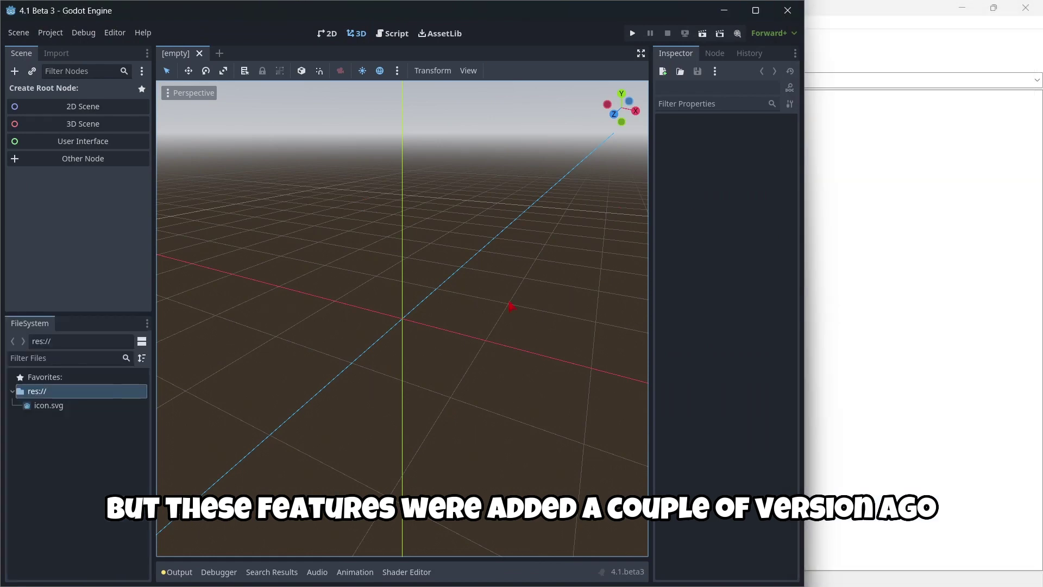